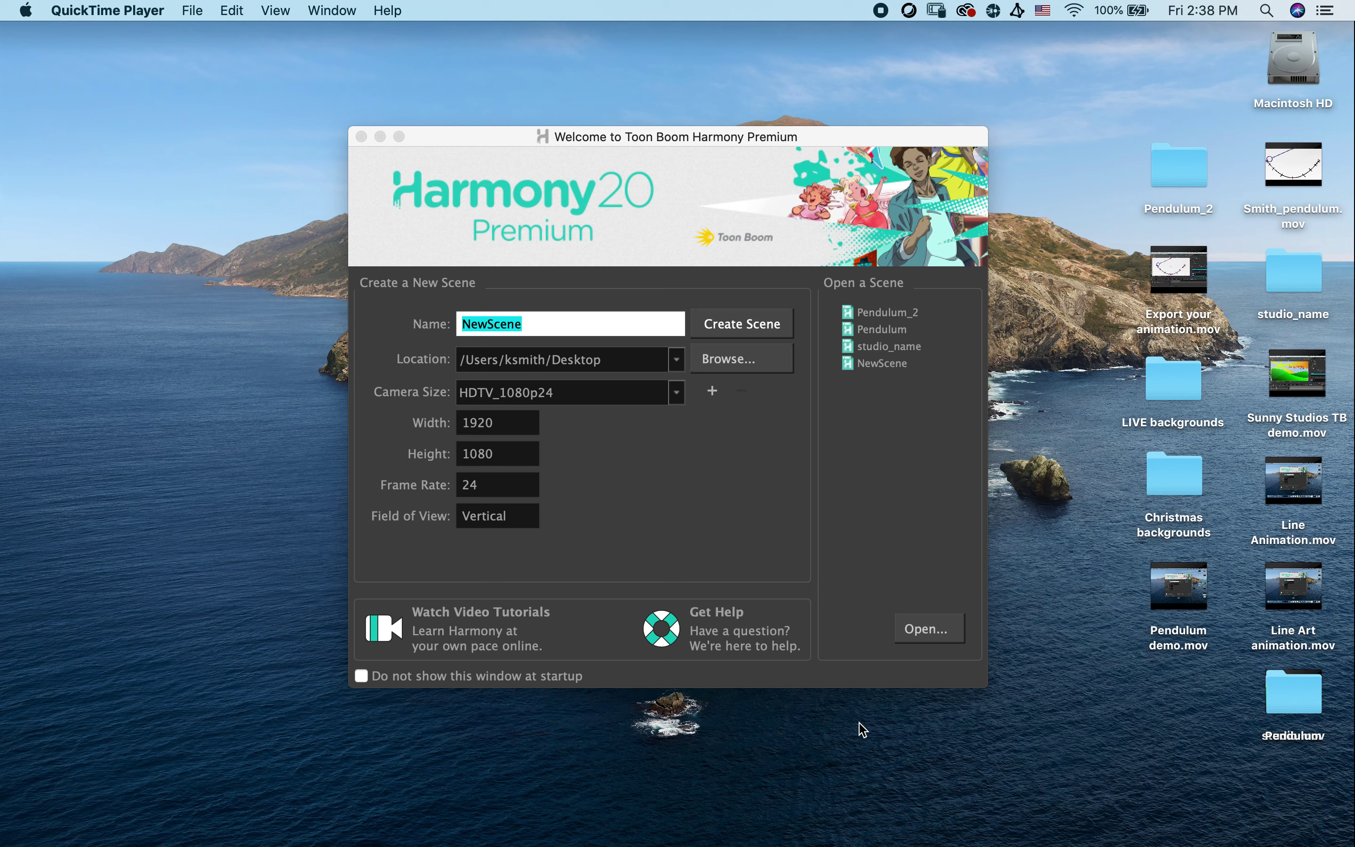
# Step: Create a new scene named Squash_Stretch on the Desktop with the HDTV_1080p24 camera size
pyautogui.click(506, 323)
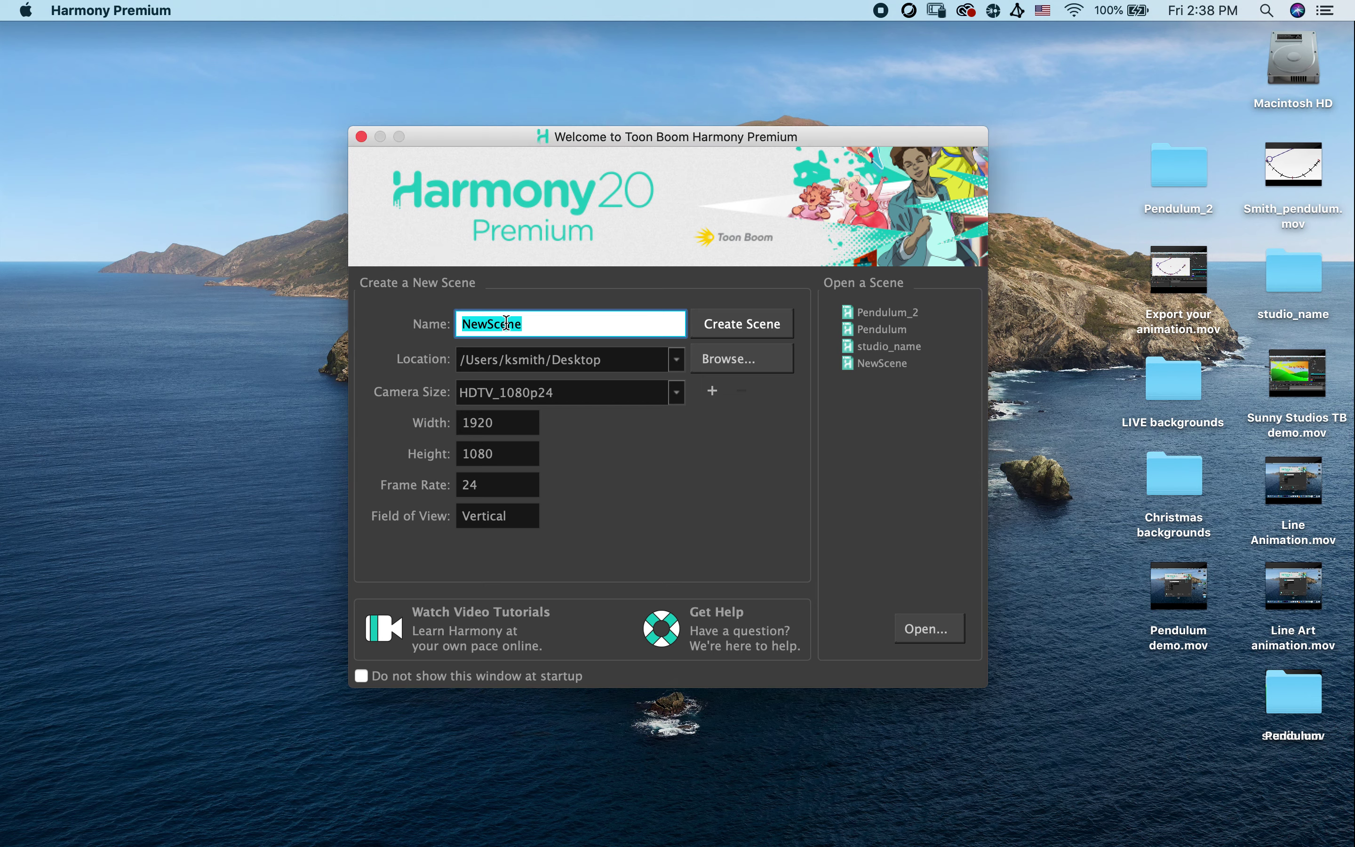
pyautogui.write('Squash_Stretch')
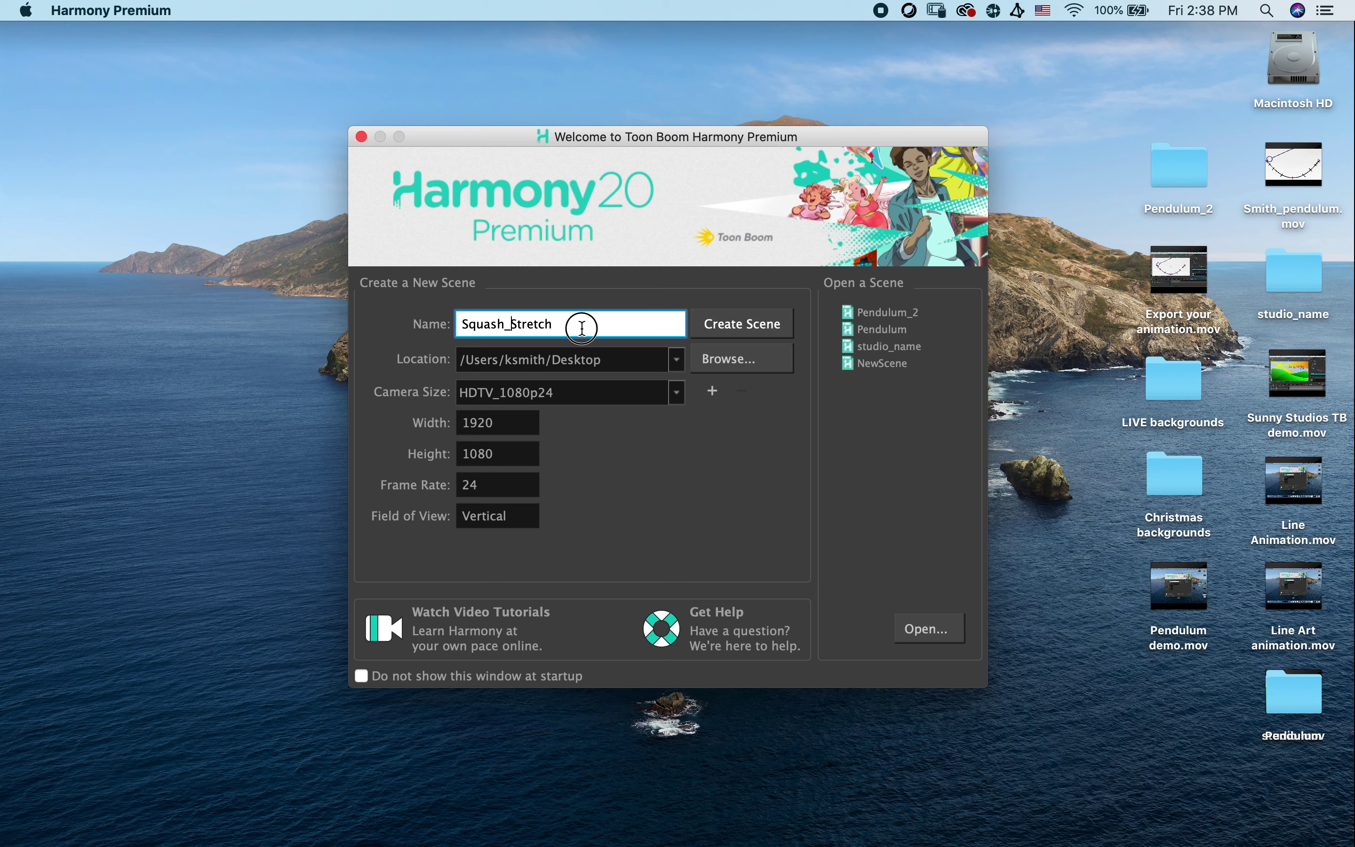
pyautogui.click(721, 360)
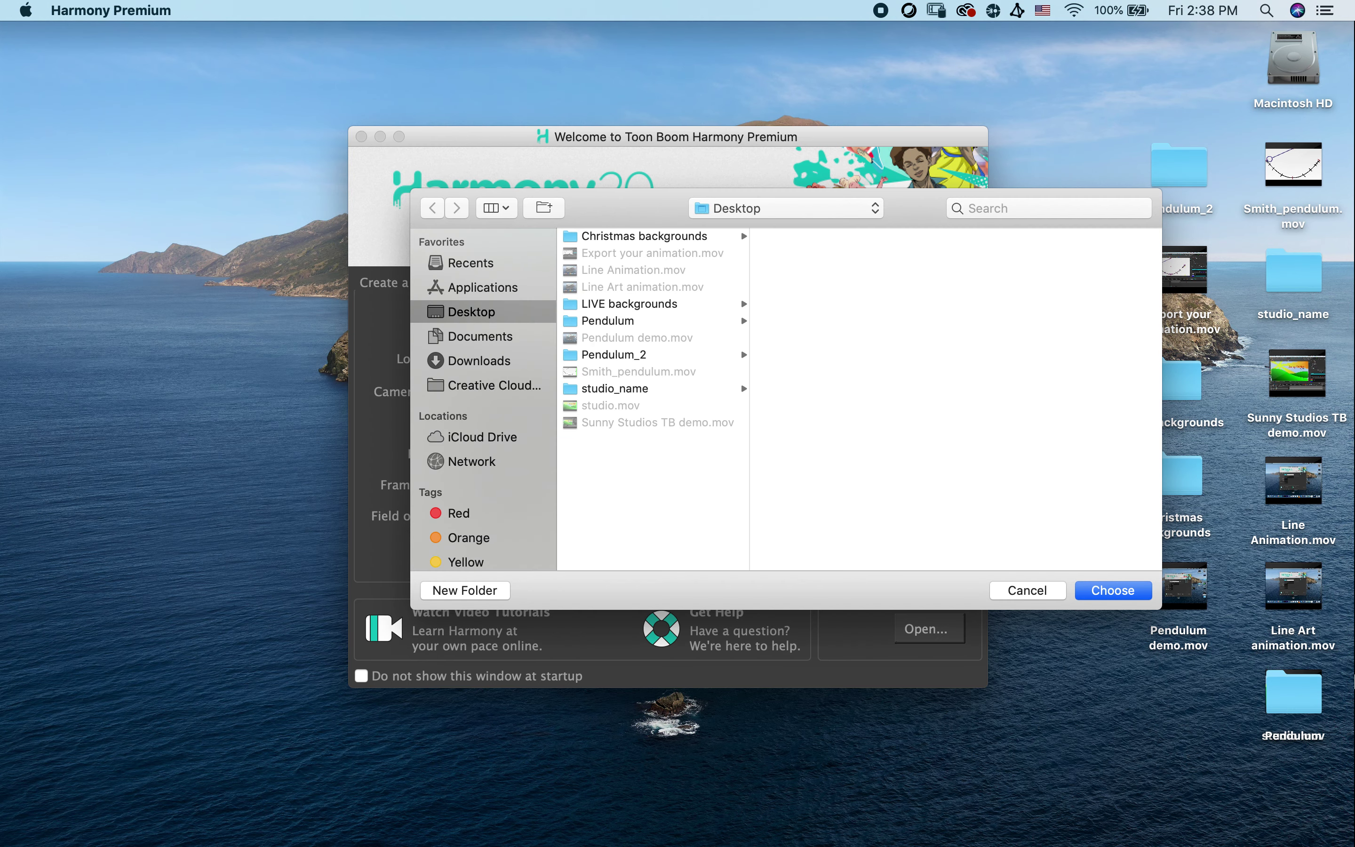
pyautogui.click(1108, 591)
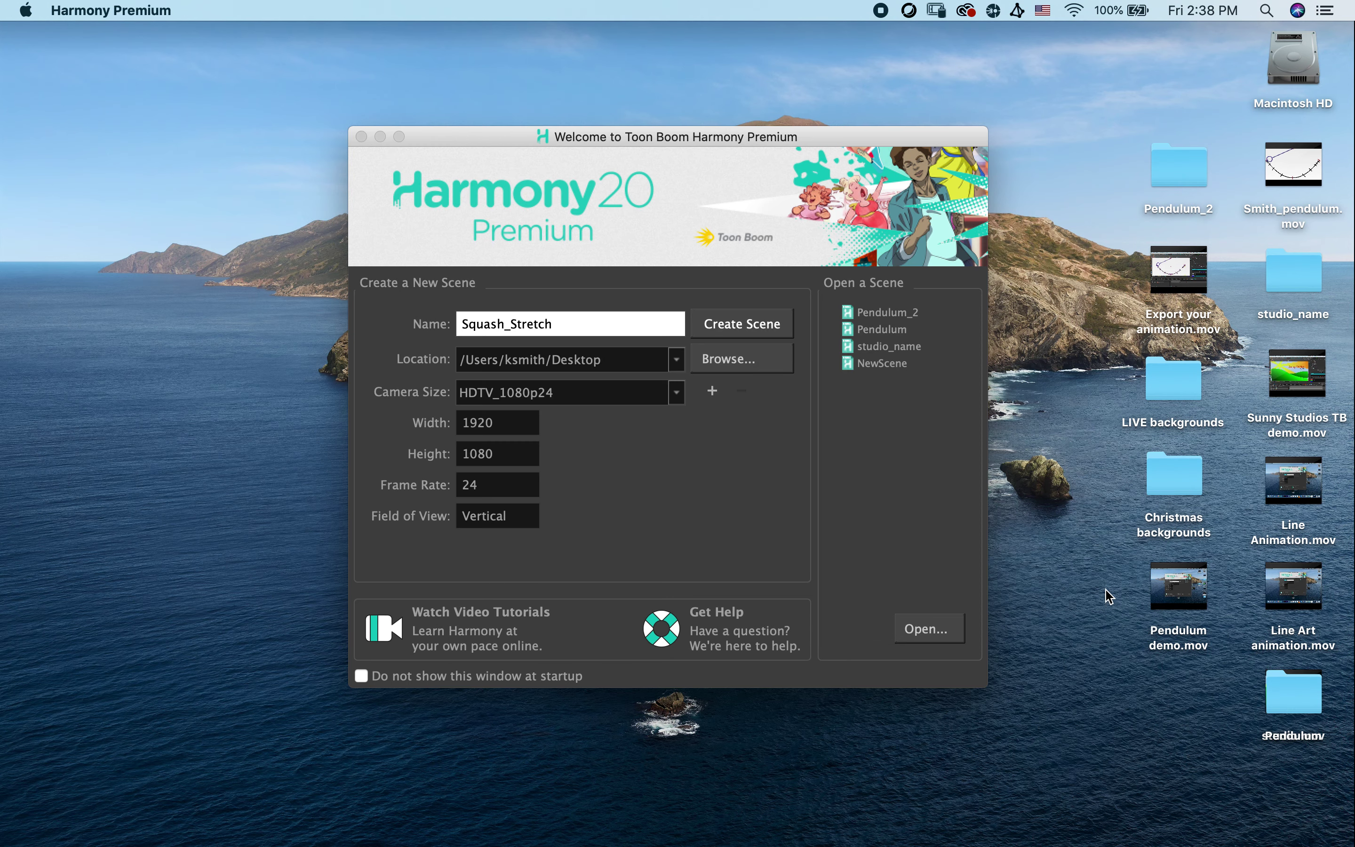
pyautogui.click(752, 328)
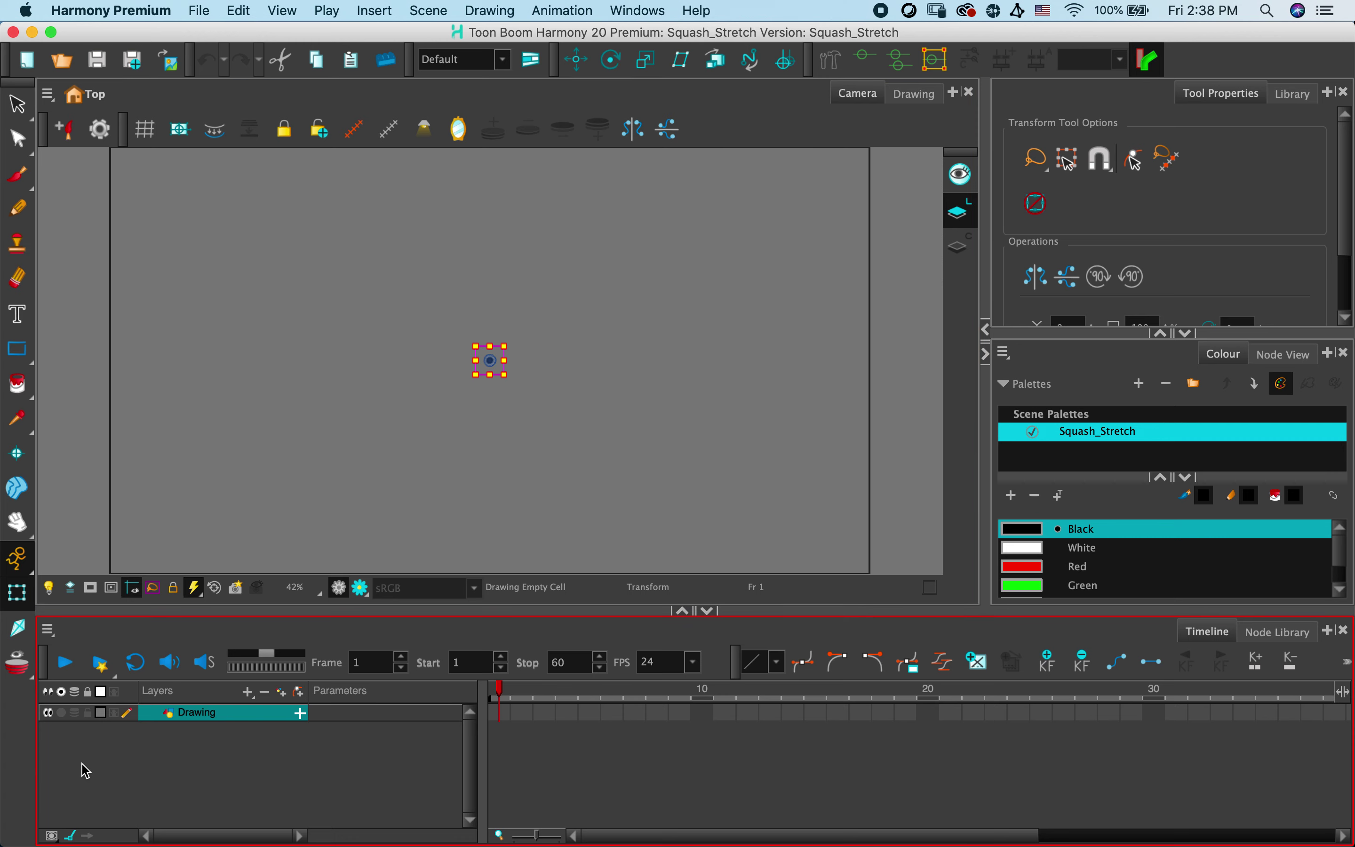
# Step: Add a Colour-Card layer and reorder the layers so the Drawing layer sits unparented above it
pyautogui.click(248, 693)
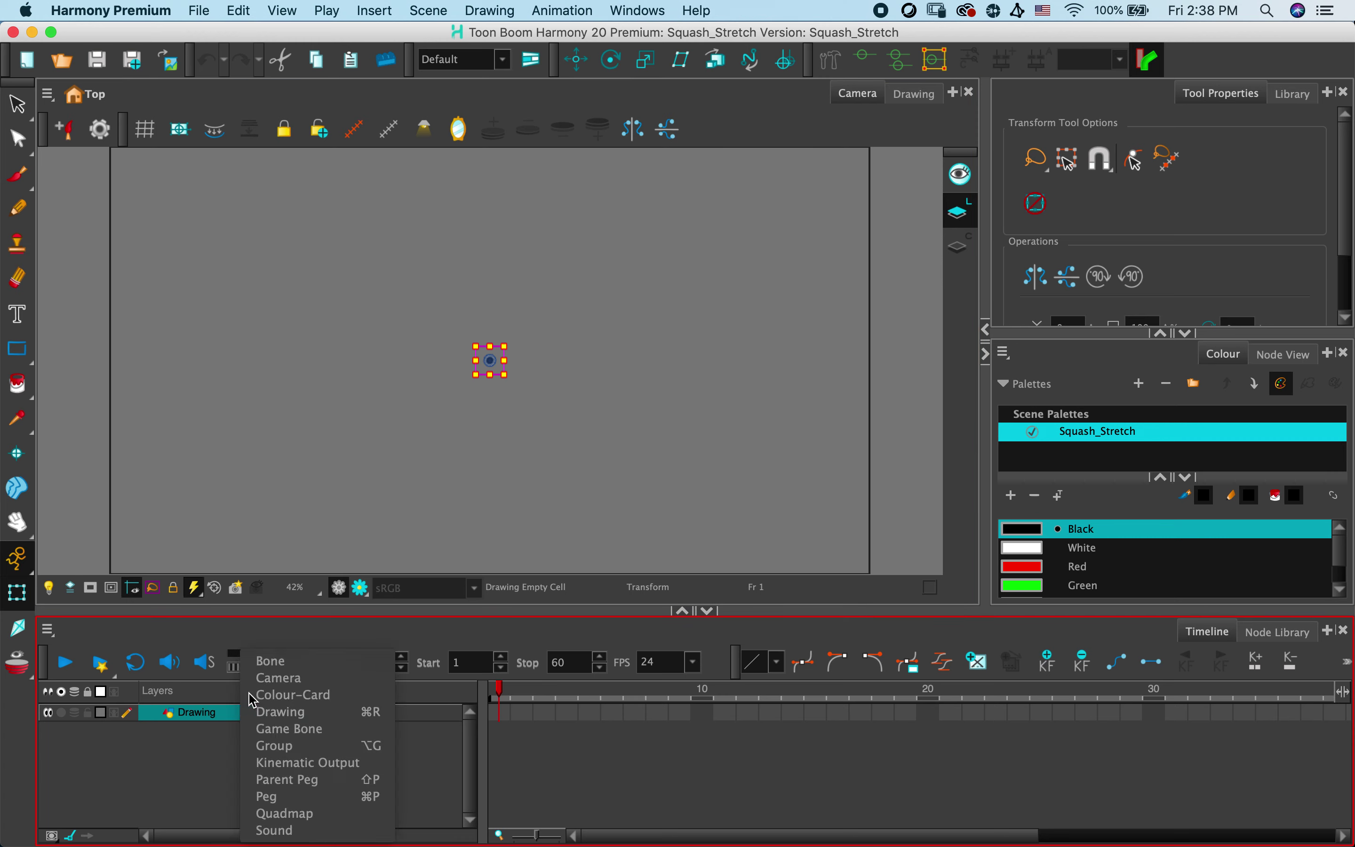
pyautogui.click(281, 701)
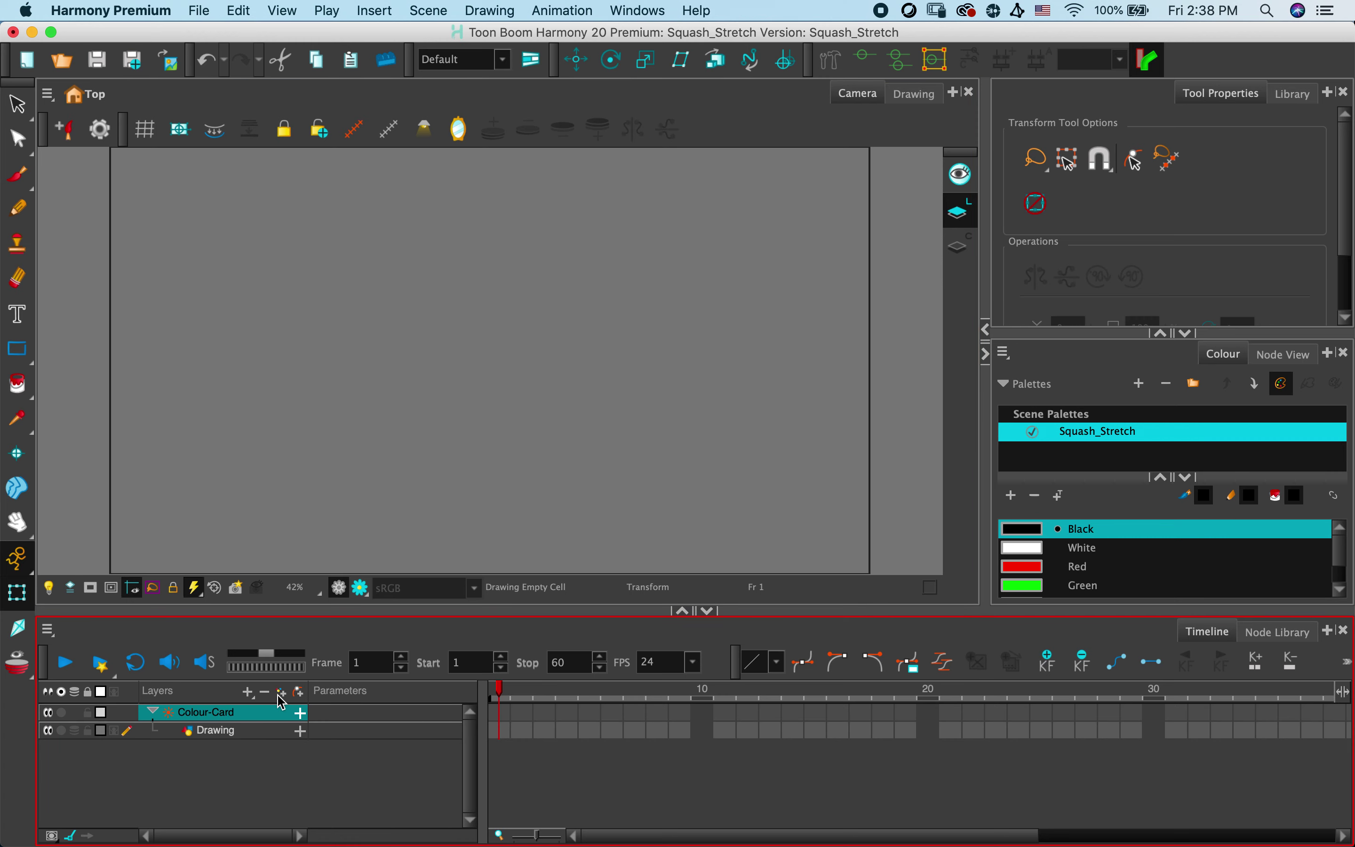
pyautogui.moveTo(238, 738); pyautogui.dragTo(238, 709)
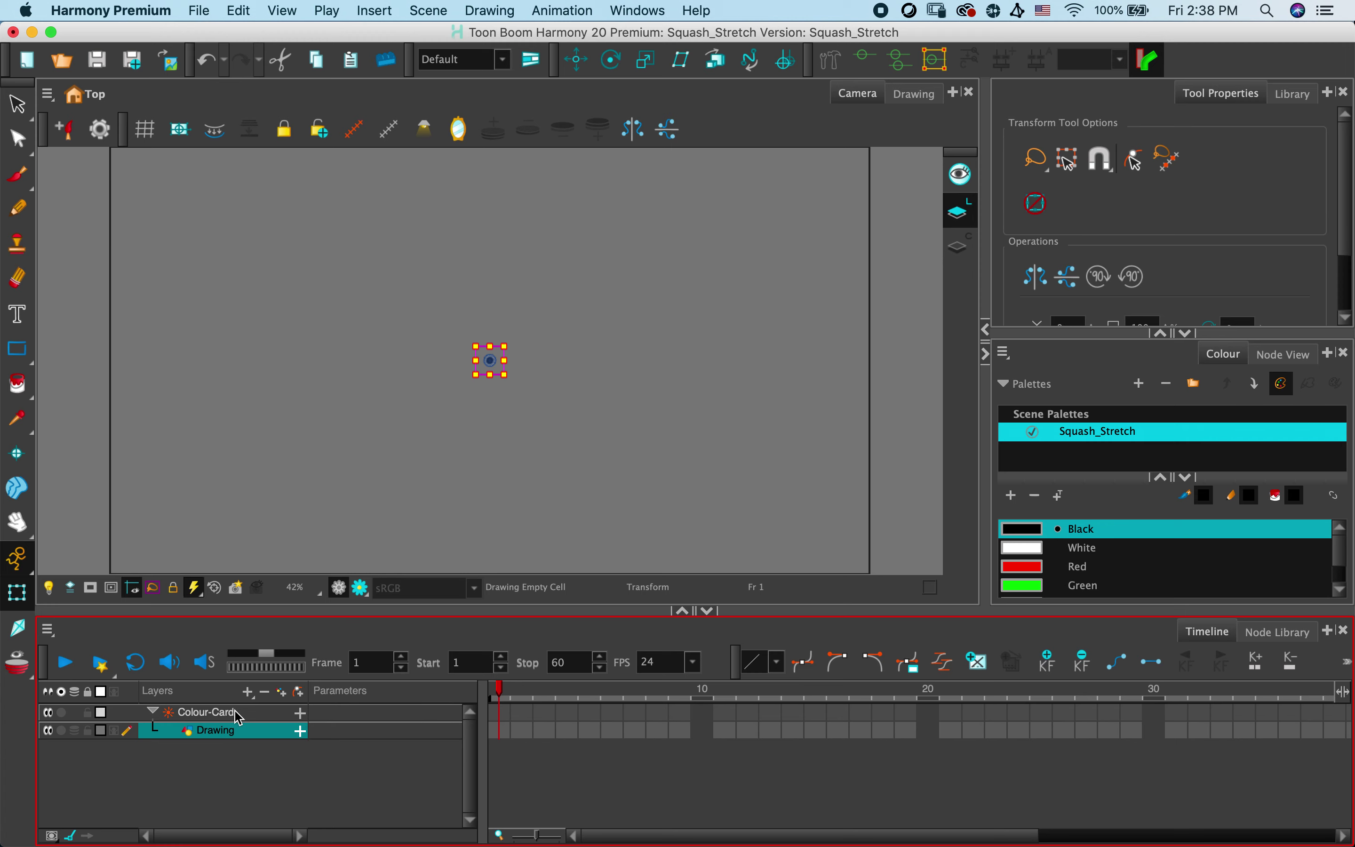
pyautogui.click(224, 735)
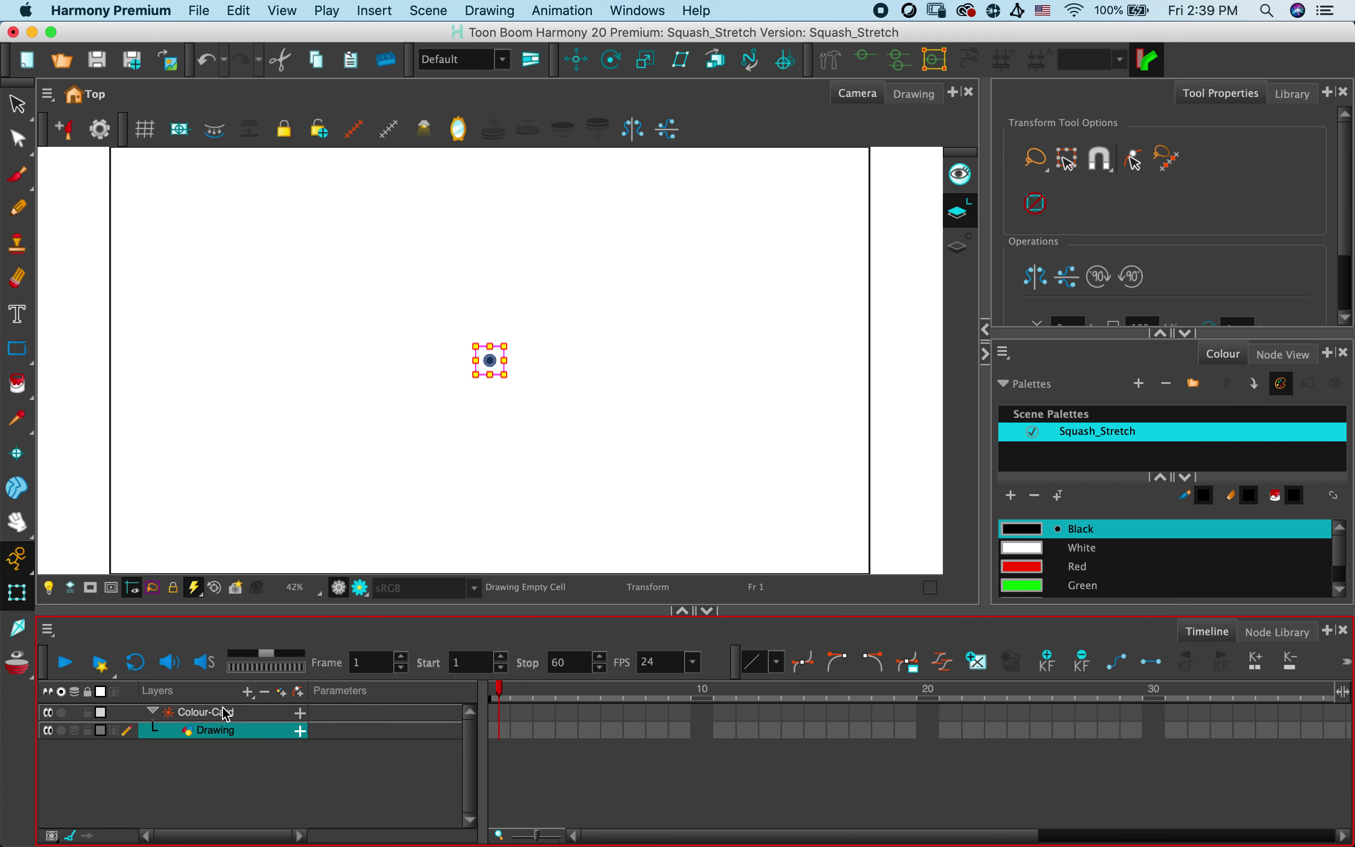
pyautogui.click(226, 713)
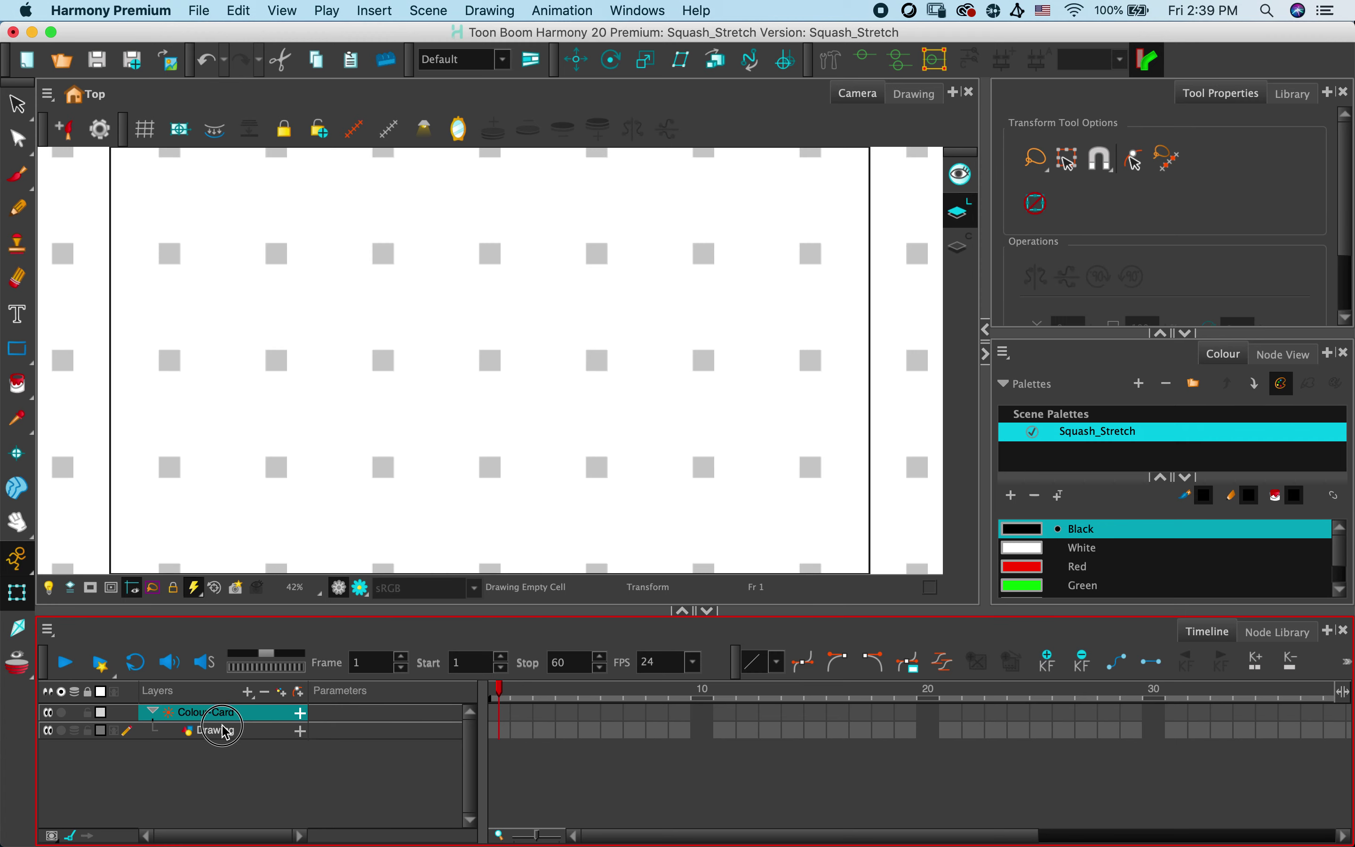
pyautogui.moveTo(212, 733); pyautogui.dragTo(208, 711)
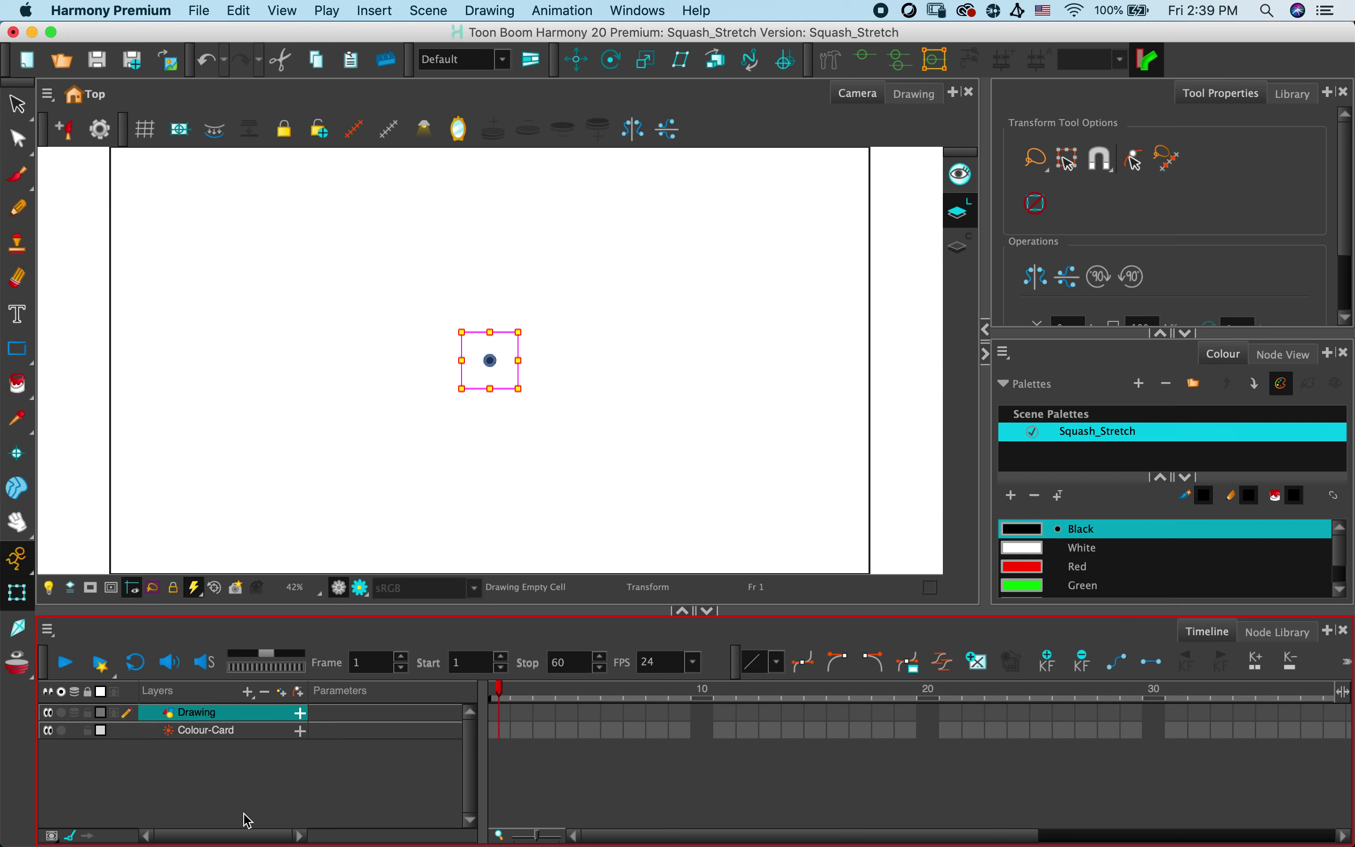
# Step: Rename the Drawing layer as bball_path and select its first frame
pyautogui.doubleClick(202, 711)
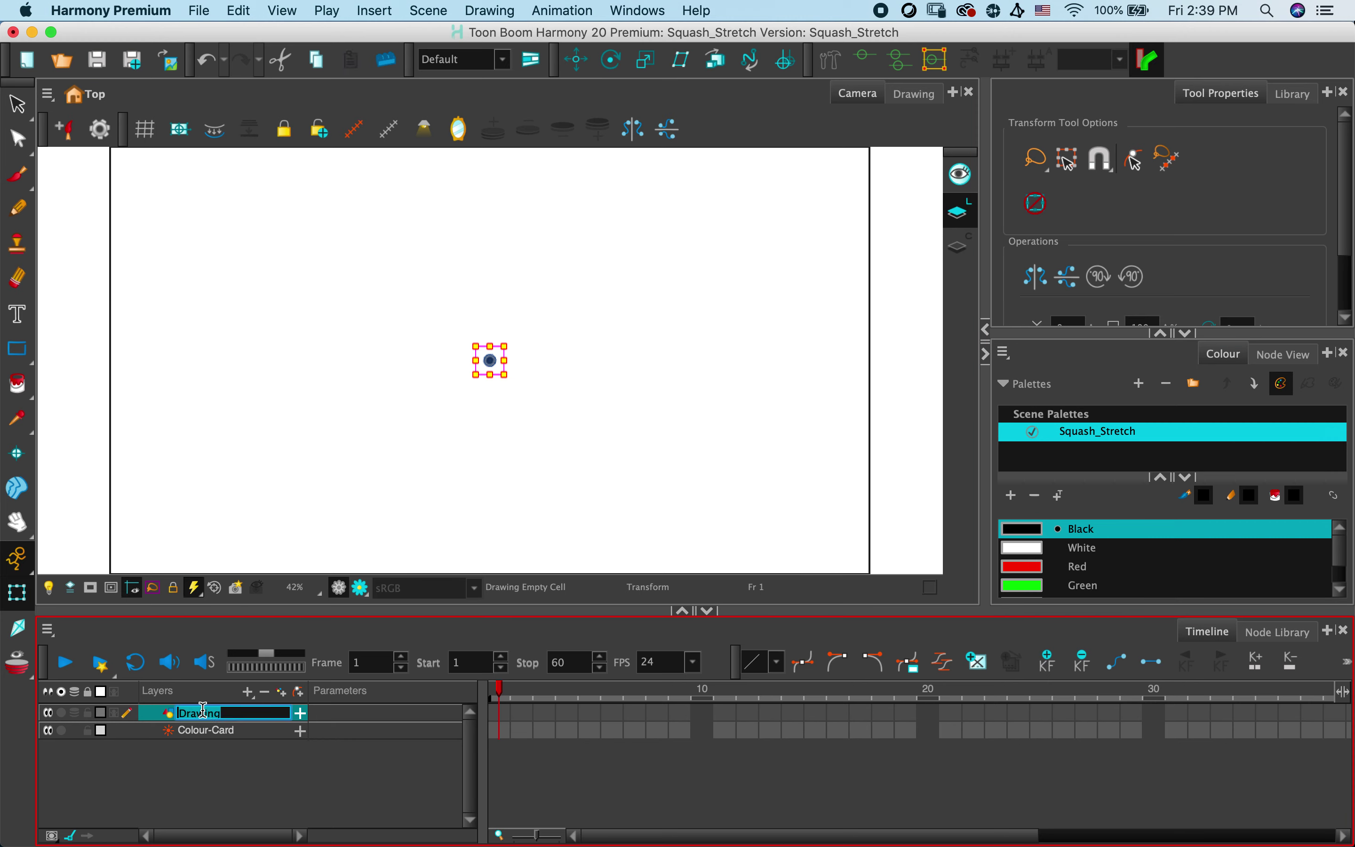
pyautogui.write('bball')
pyautogui.click(497, 718)
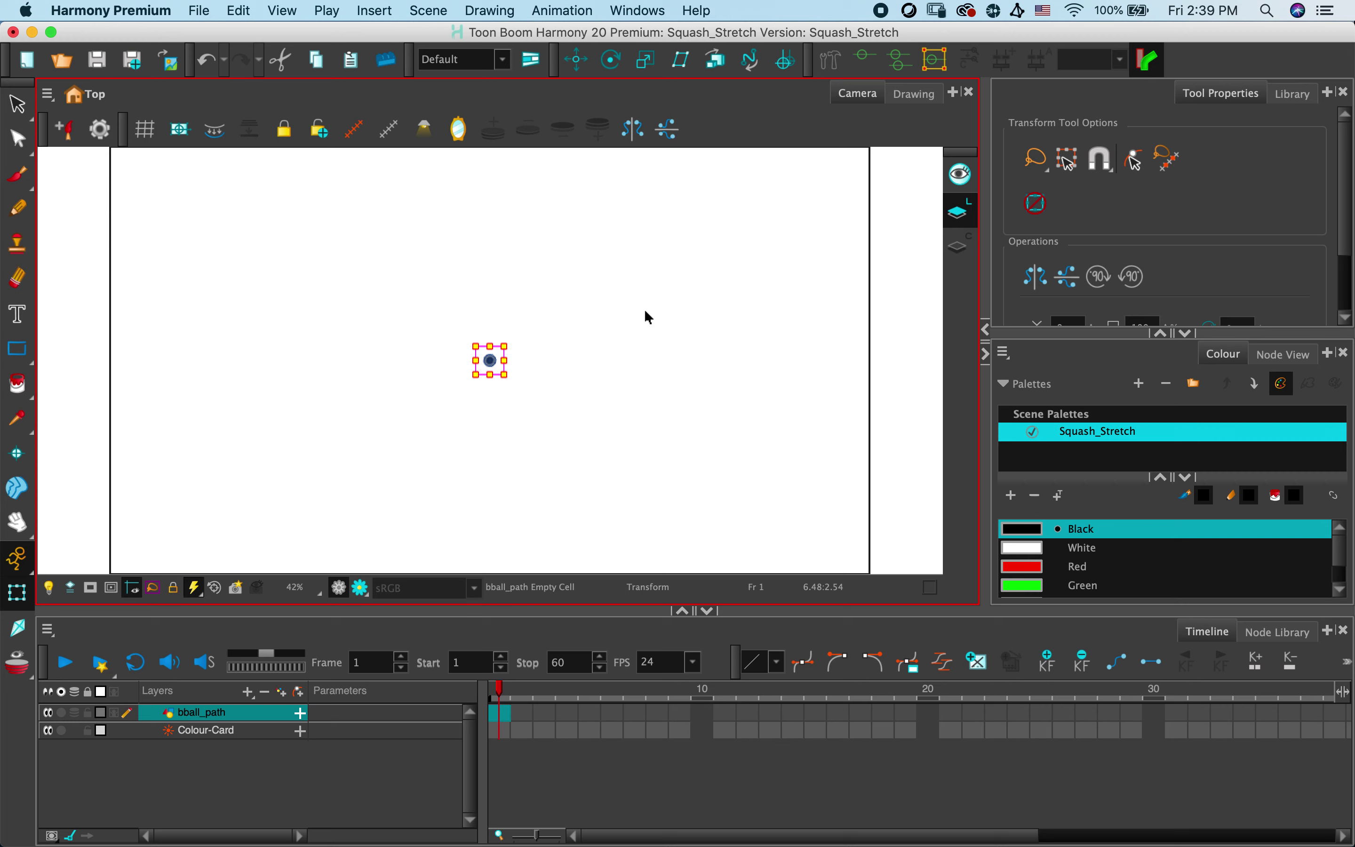
# Step: Draw three connected straight black lines at size 23.2: steeply down from the frame's upper left, horizontally across, and up past the right edge
pyautogui.scroll(-1, 172, 300)
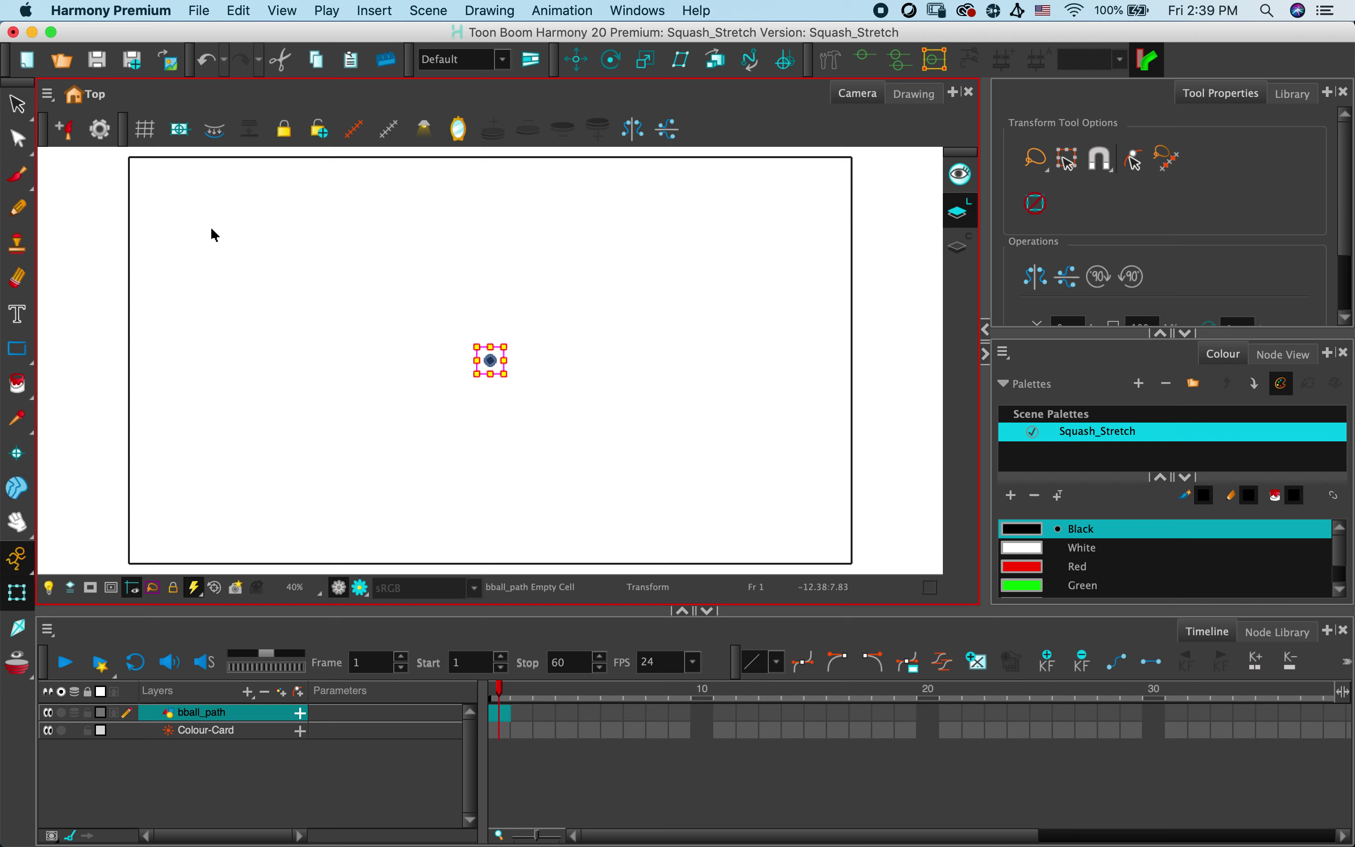
pyautogui.click(27, 354)
pyautogui.click(67, 384)
pyautogui.moveTo(1032, 258); pyautogui.dragTo(1042, 259)
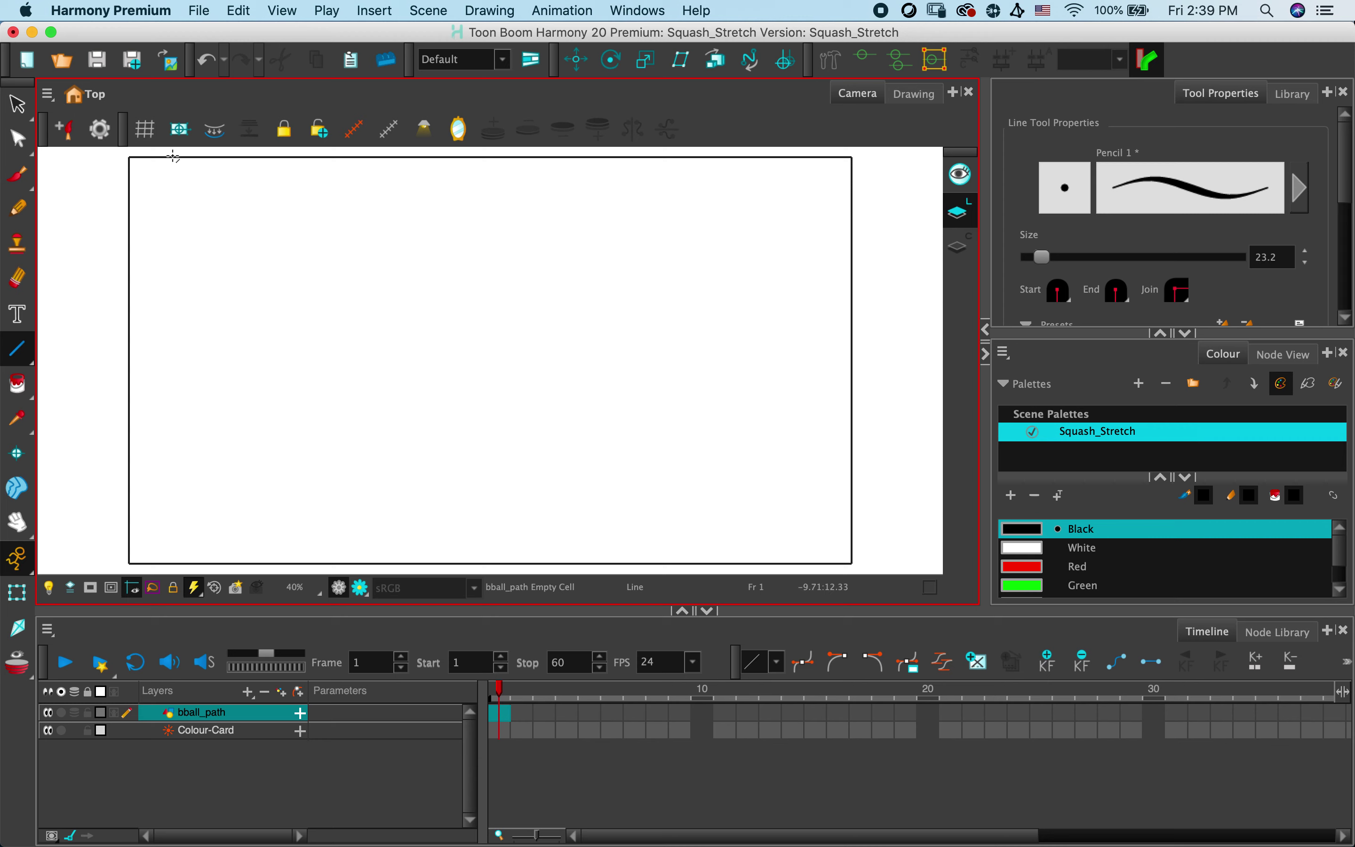
pyautogui.click(156, 152)
pyautogui.moveTo(157, 153); pyautogui.dragTo(254, 486)
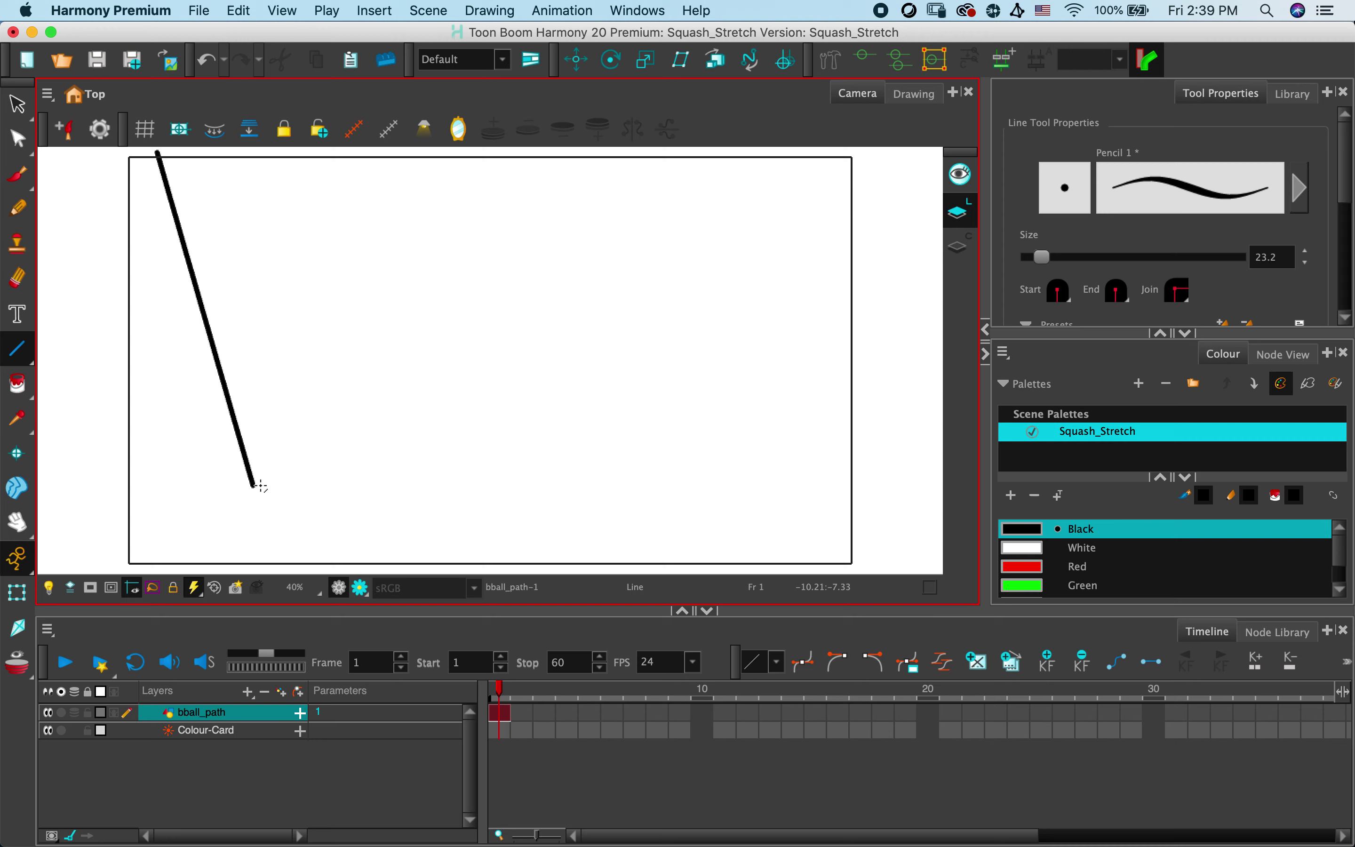
pyautogui.moveTo(254, 485)
pyautogui.mouseDown()
pyautogui.moveTo(631, 475)
pyautogui.moveTo(671, 489)
pyautogui.moveTo(876, 320)
pyautogui.mouseUp()
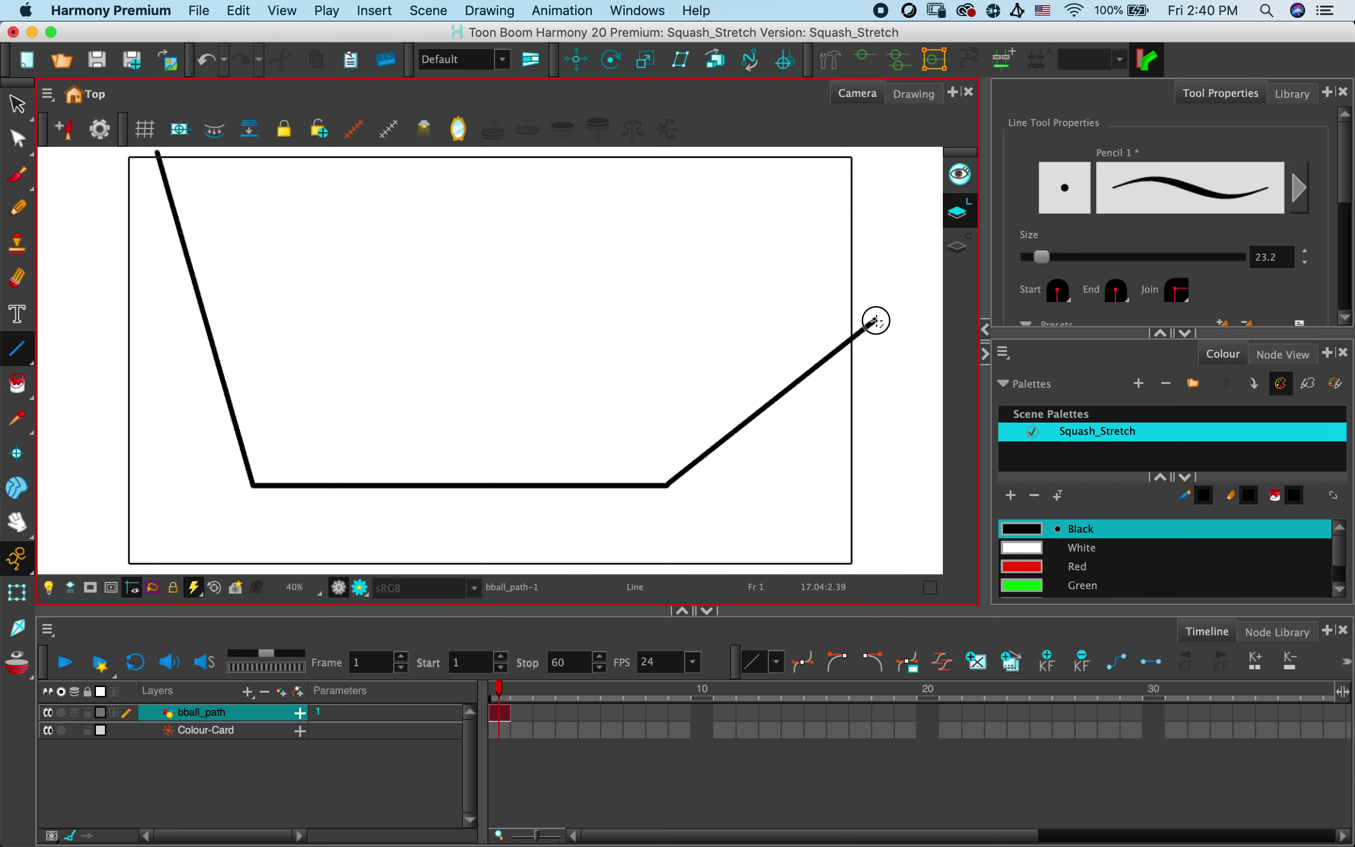
pyautogui.moveTo(875, 321); pyautogui.dragTo(876, 320)
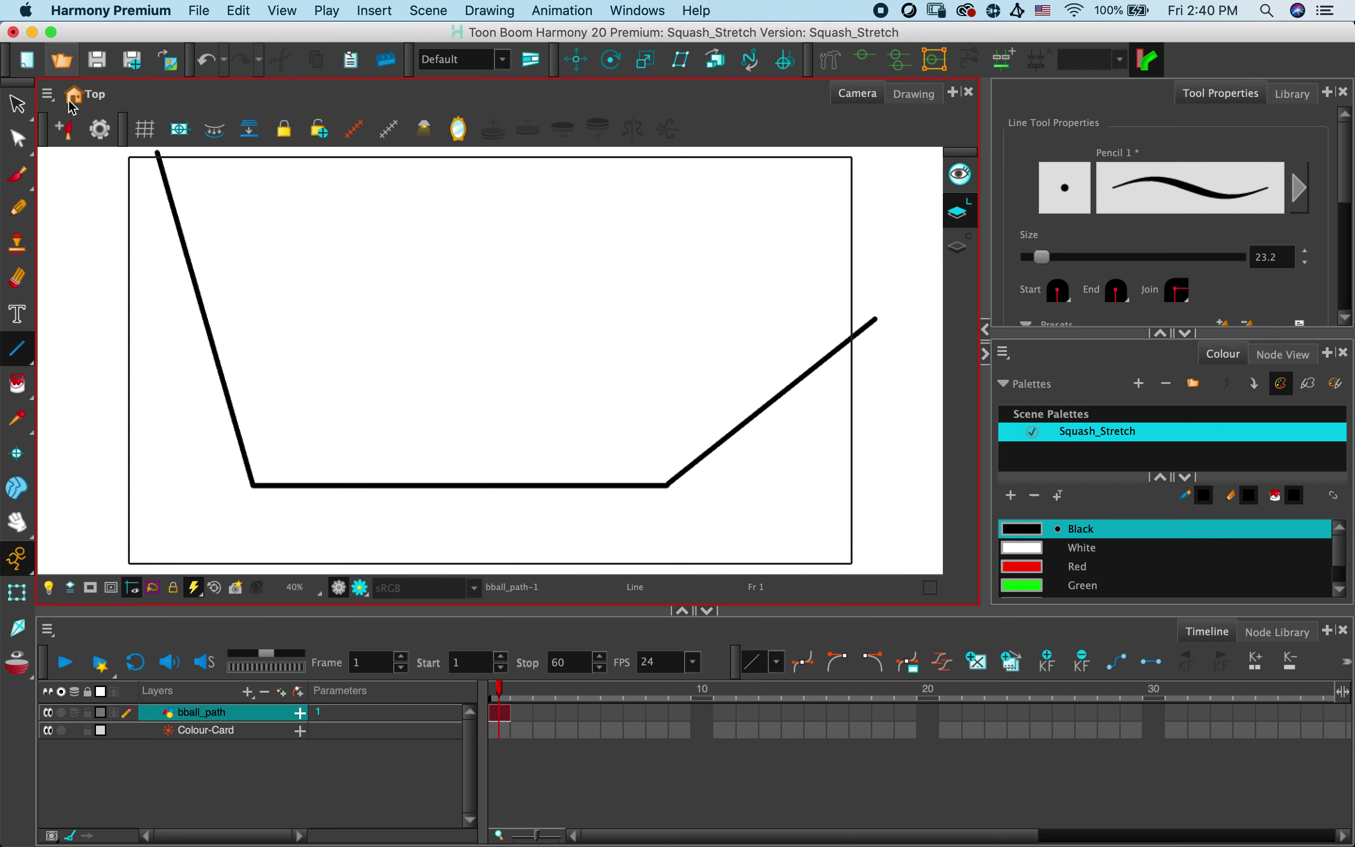
# Step: Bend the three straight lines into bouncing-ball arcs with the Contour Editor, making the middle one a tall arch
pyautogui.click(17, 137)
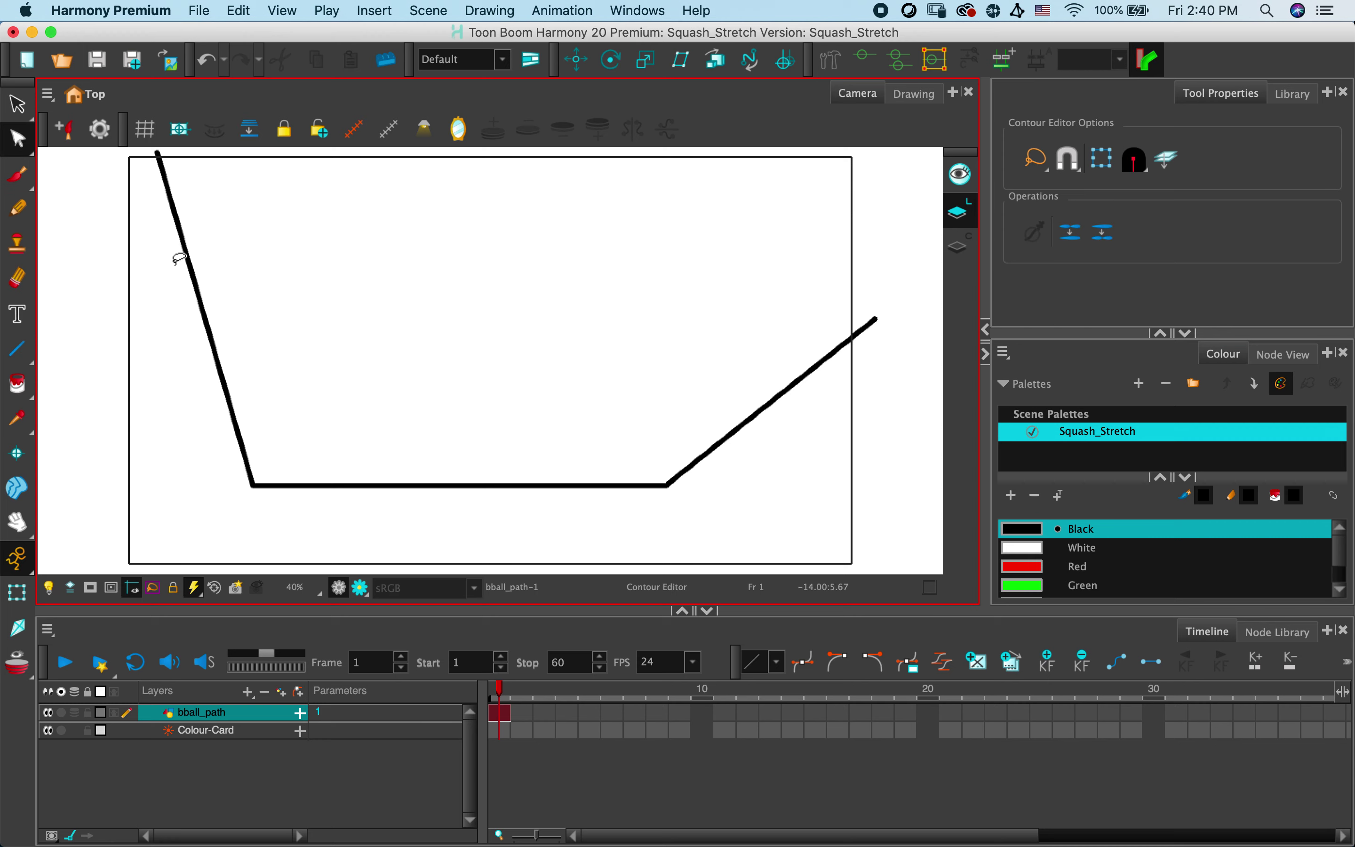
pyautogui.moveTo(184, 254)
pyautogui.mouseDown()
pyautogui.moveTo(236, 221)
pyautogui.moveTo(229, 206)
pyautogui.mouseUp()
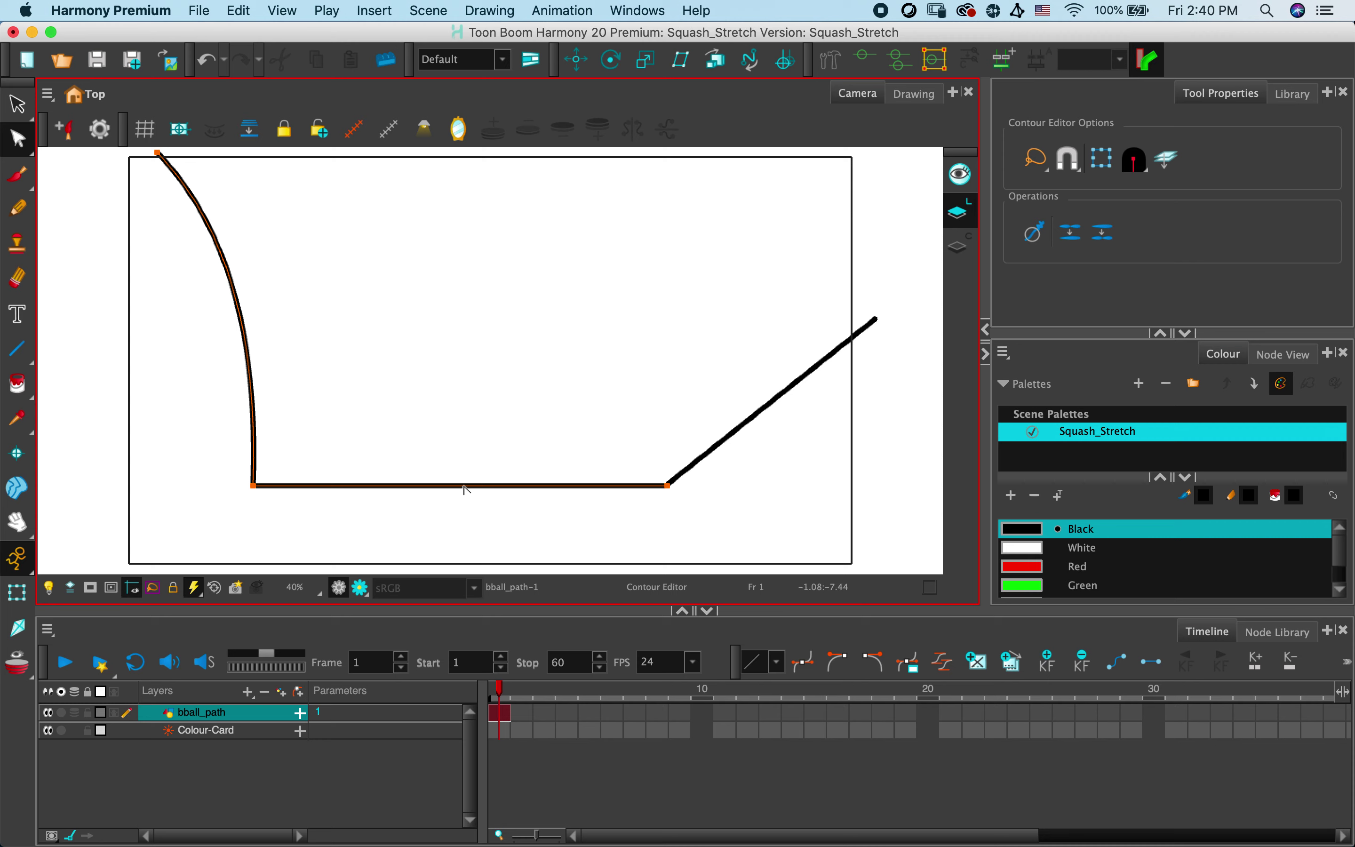
pyautogui.moveTo(463, 487)
pyautogui.mouseDown()
pyautogui.moveTo(453, 109)
pyautogui.moveTo(457, 126)
pyautogui.mouseUp()
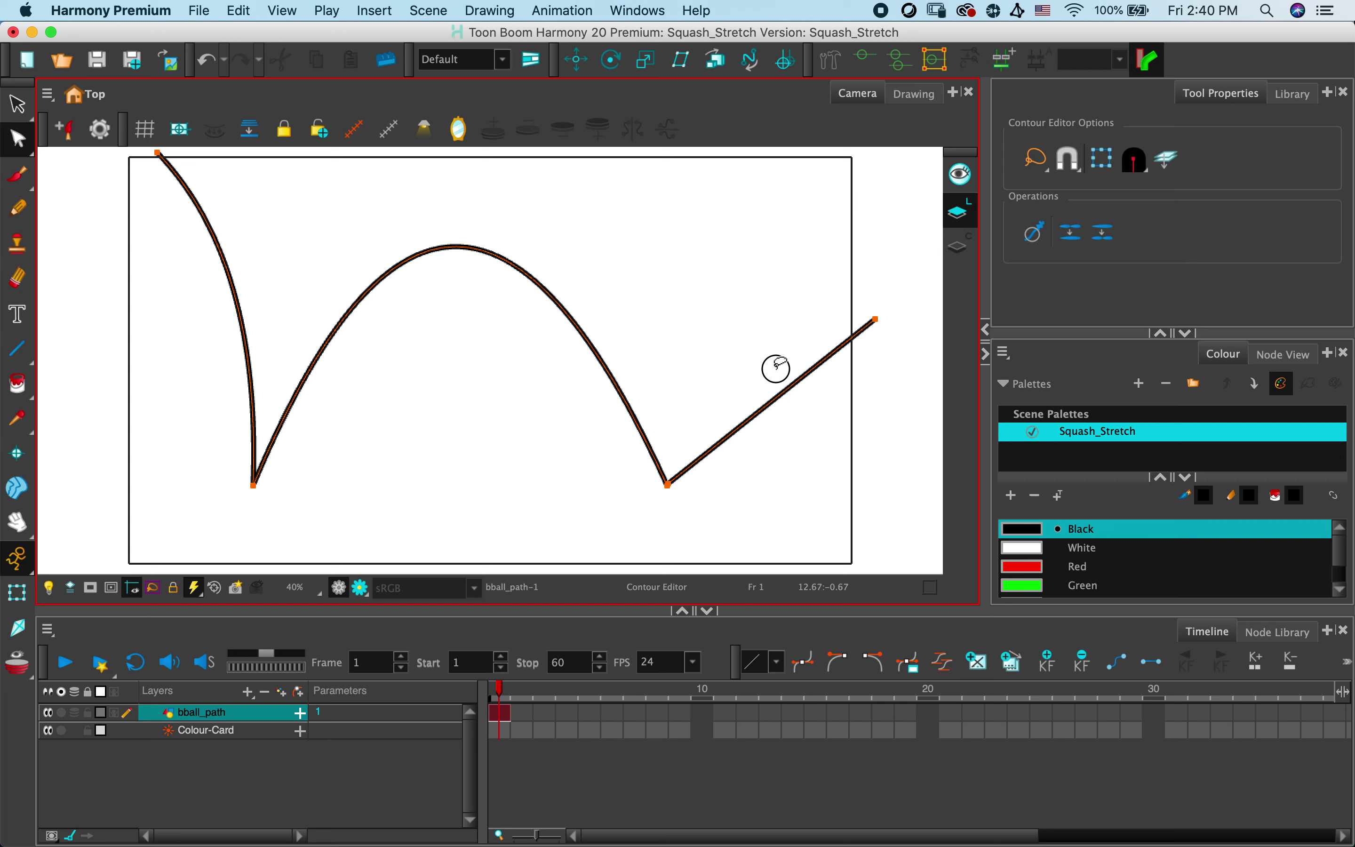
pyautogui.click(793, 391)
pyautogui.moveTo(792, 390); pyautogui.dragTo(781, 370)
pyautogui.click(821, 447)
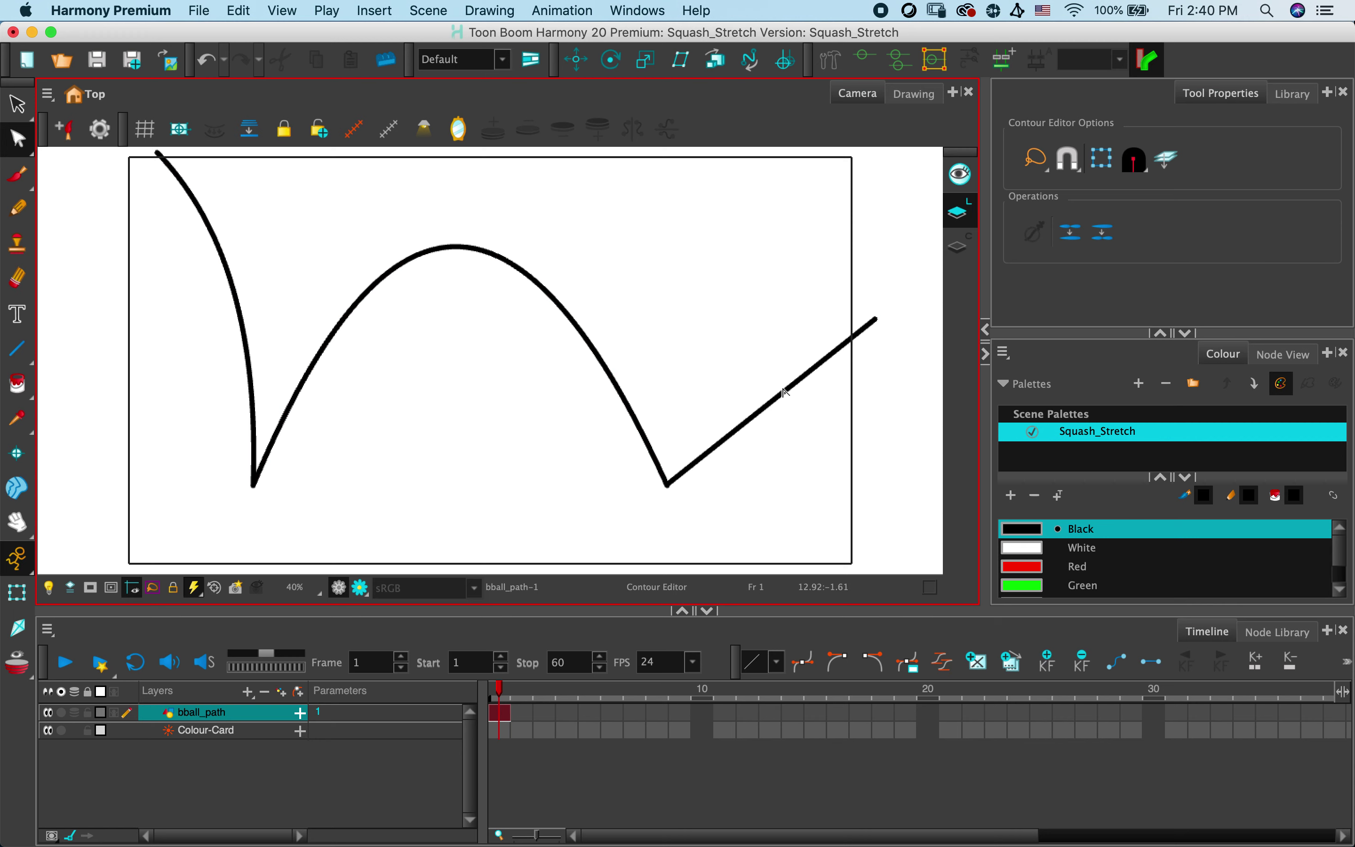
pyautogui.moveTo(785, 392)
pyautogui.mouseDown()
pyautogui.moveTo(771, 357)
pyautogui.moveTo(786, 340)
pyautogui.mouseUp()
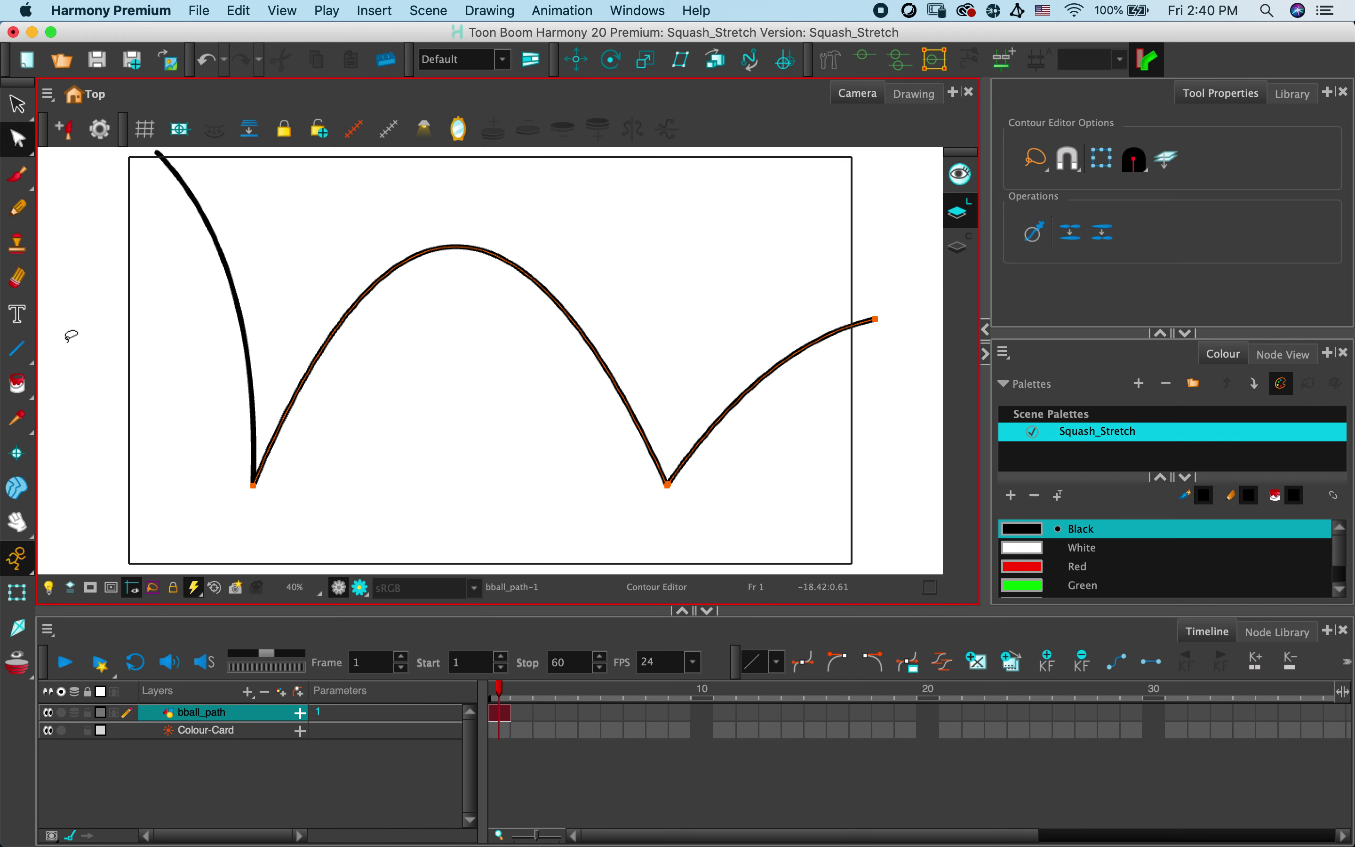
# Step: Draw a horizontal black ground line at size 36 under the arcs' contact points, spanning the camera frame
pyautogui.click(23, 352)
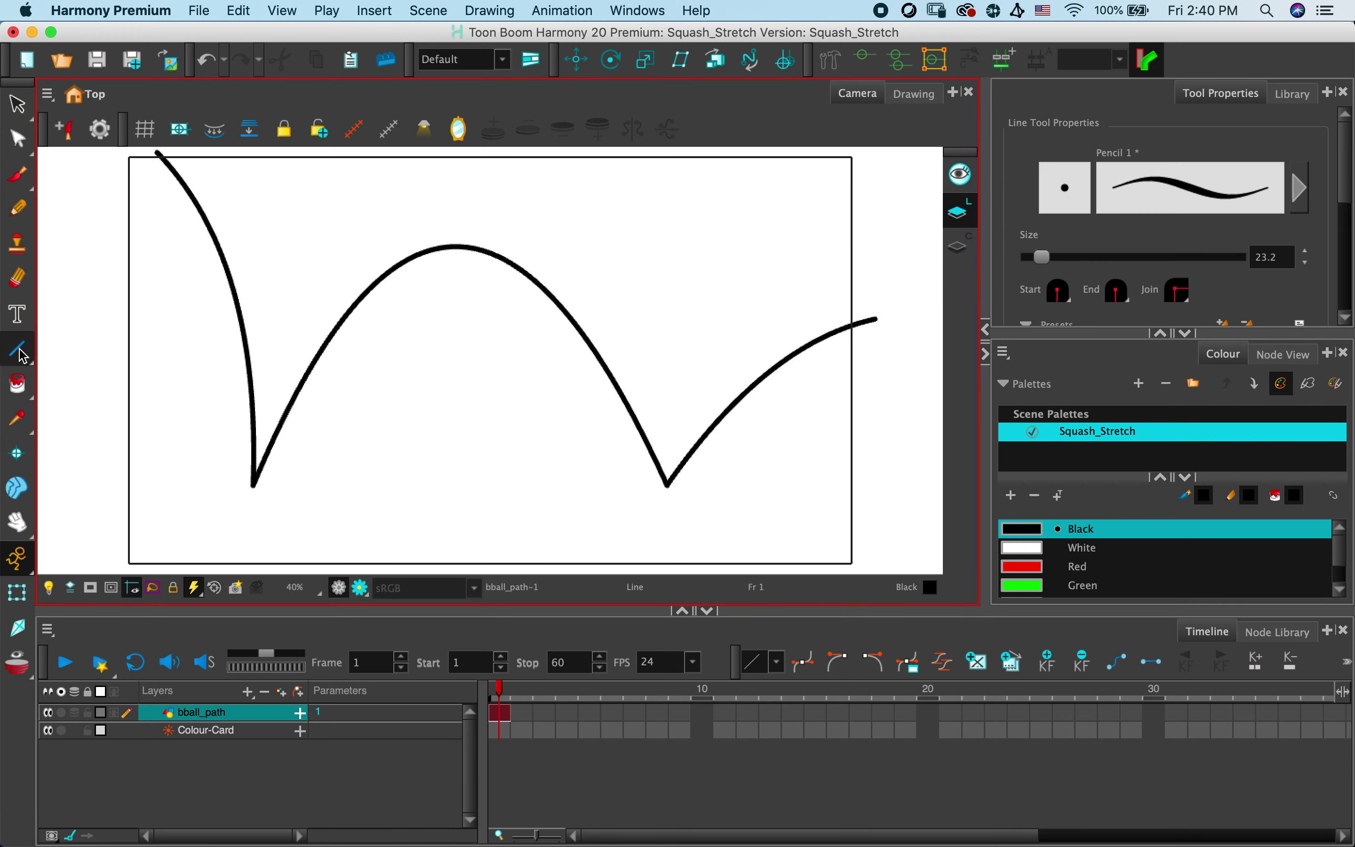
pyautogui.moveTo(1044, 264); pyautogui.dragTo(1049, 266)
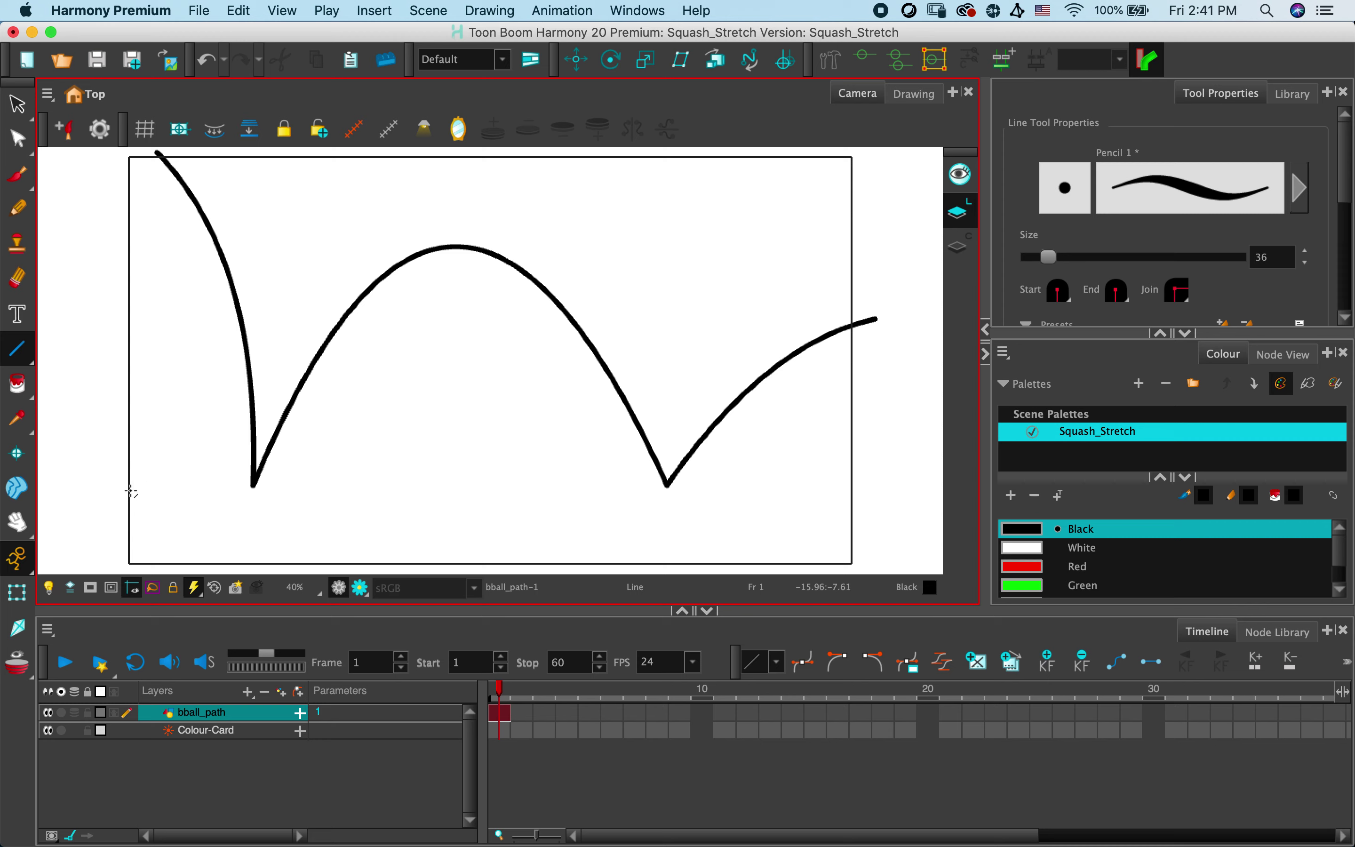
pyautogui.moveTo(131, 492)
pyautogui.mouseDown()
pyautogui.moveTo(635, 527)
pyautogui.moveTo(850, 499)
pyautogui.moveTo(866, 483)
pyautogui.mouseUp()
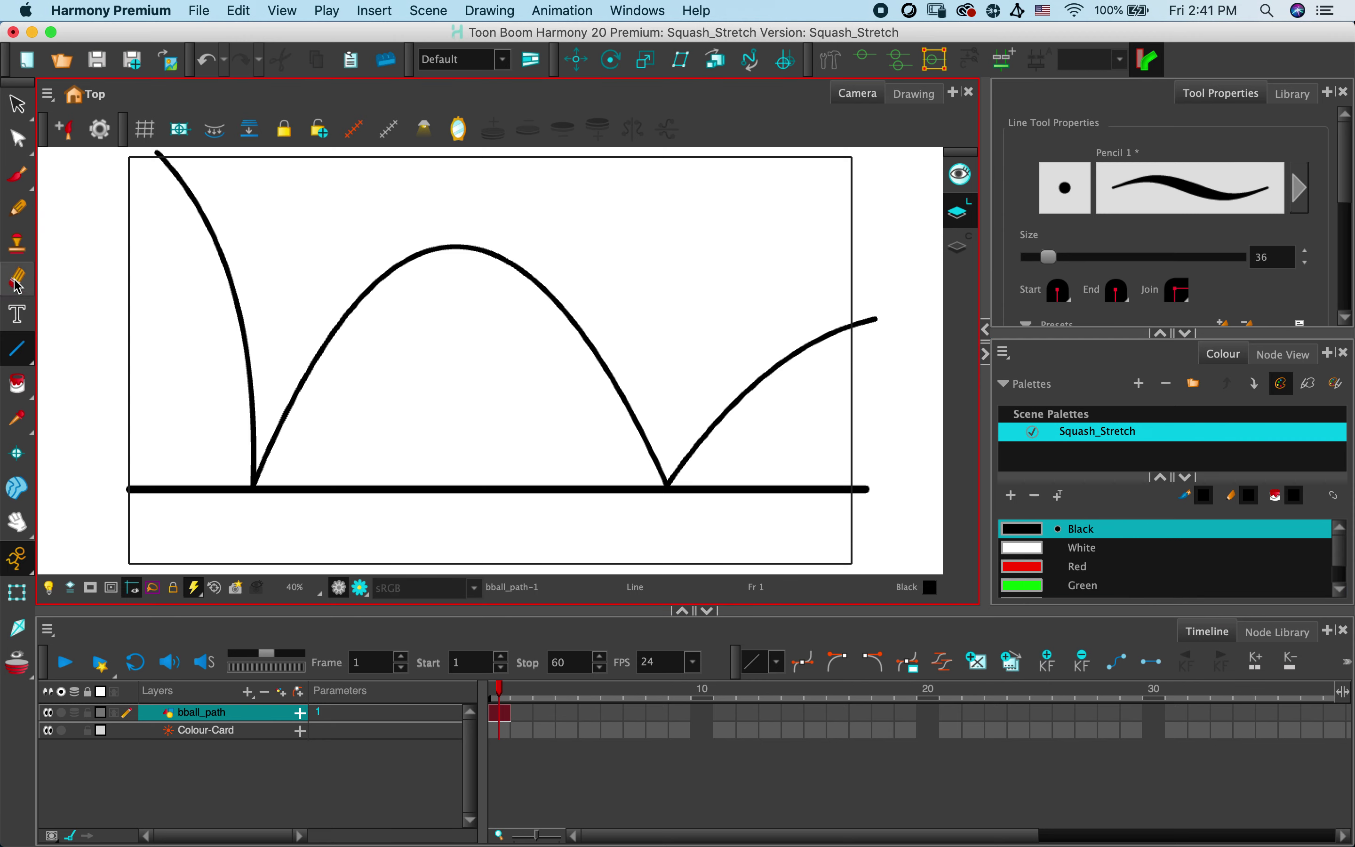
# Step: Mark the key positions on the path with red pencil strokes: the start, both ground contacts, the middle peak and the frame exit
pyautogui.click(18, 212)
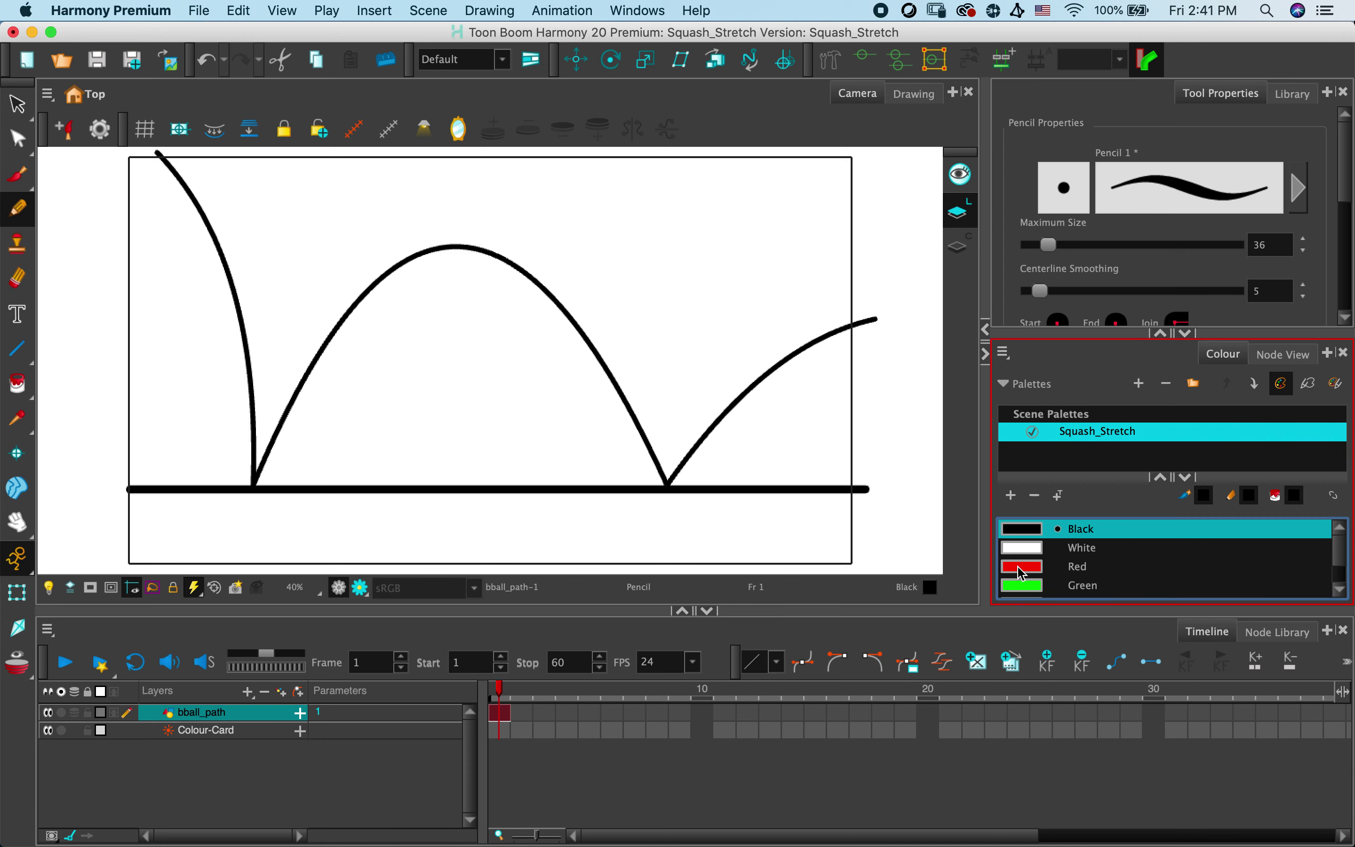
pyautogui.click(1022, 567)
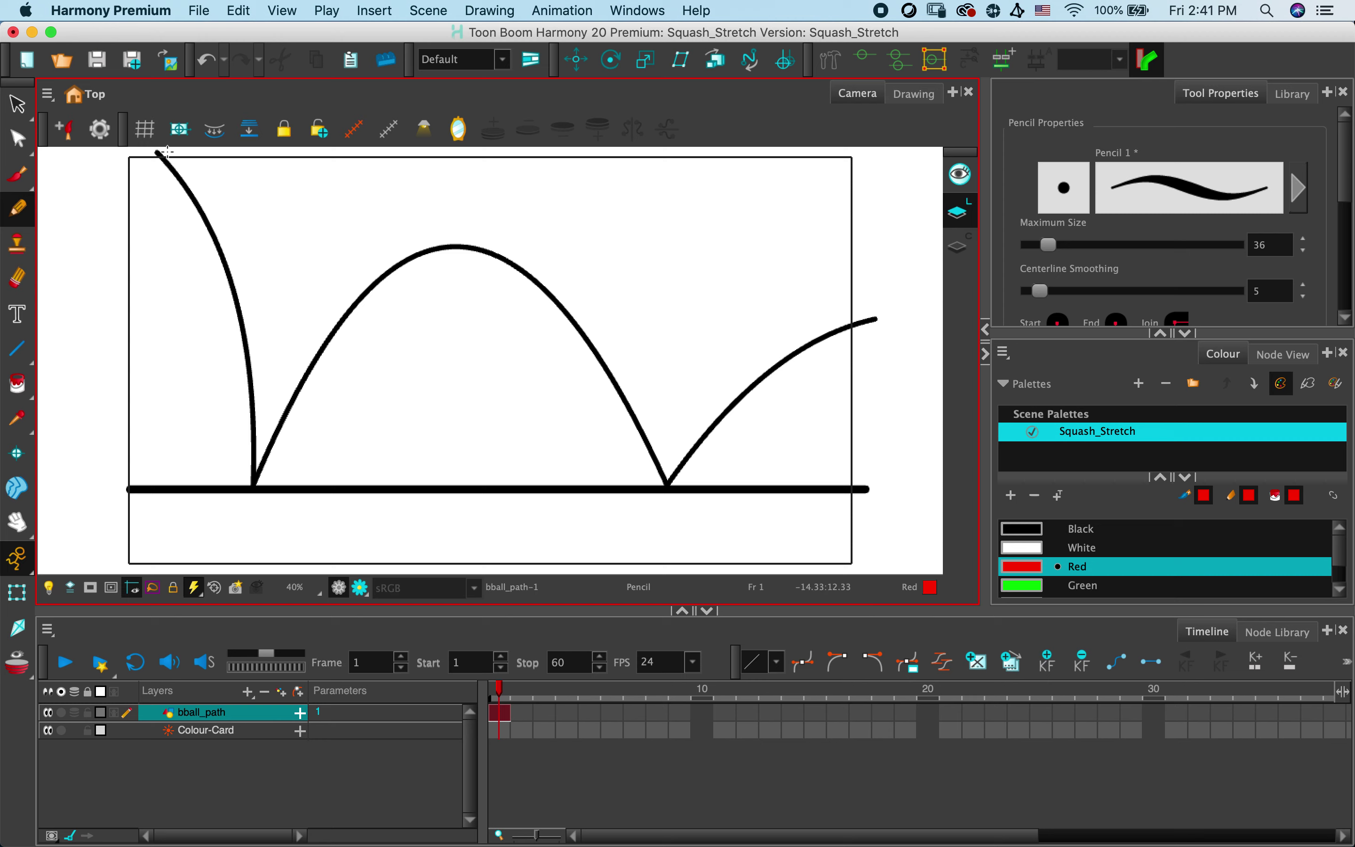
pyautogui.moveTo(171, 150); pyautogui.dragTo(154, 168)
pyautogui.moveTo(156, 151); pyautogui.dragTo(167, 163)
pyautogui.moveTo(254, 469)
pyautogui.mouseDown()
pyautogui.moveTo(252, 493)
pyautogui.moveTo(256, 470)
pyautogui.mouseUp()
pyautogui.moveTo(460, 228); pyautogui.dragTo(462, 259)
pyautogui.moveTo(668, 468); pyautogui.dragTo(665, 503)
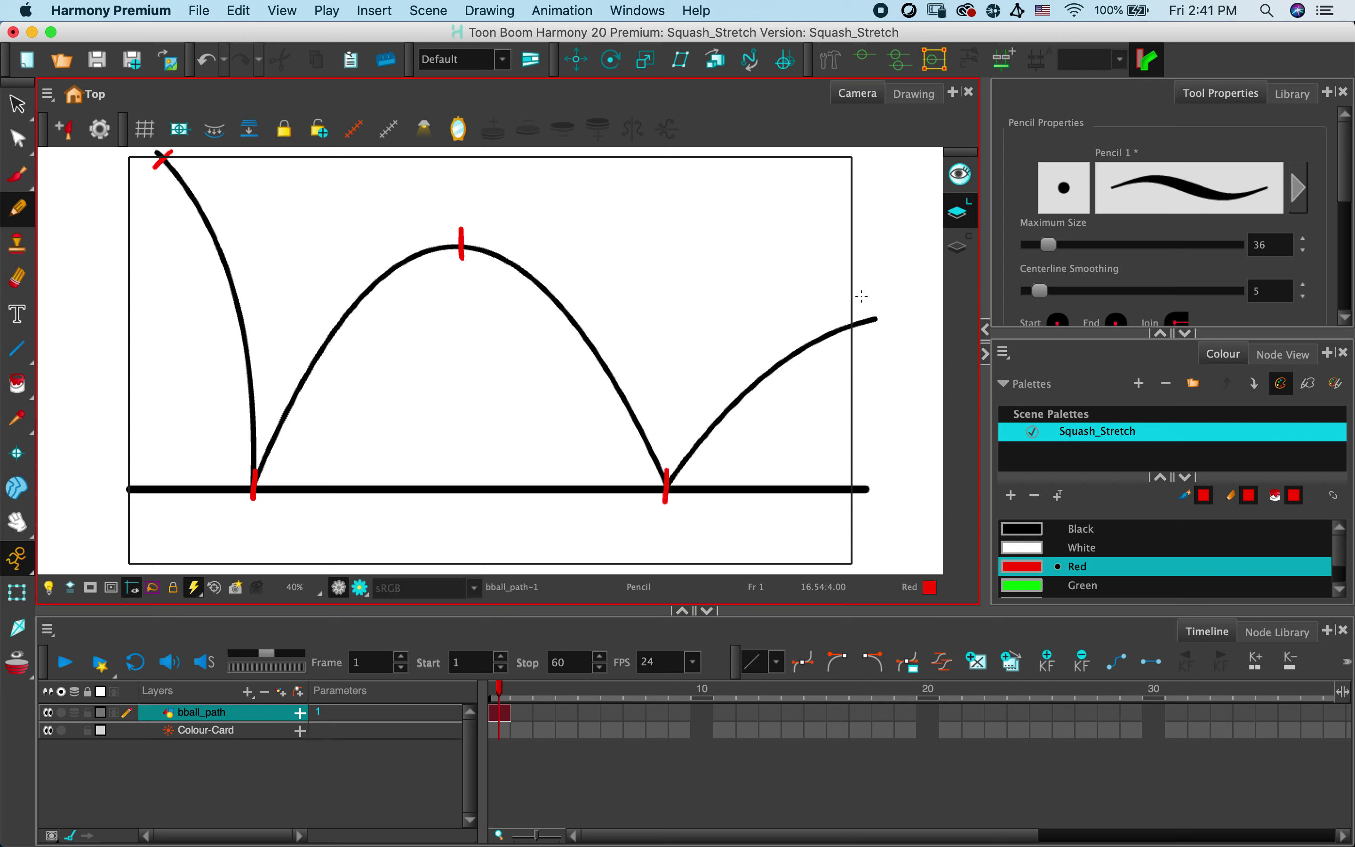
pyautogui.moveTo(851, 307); pyautogui.dragTo(852, 337)
# Step: Draw black timing ticks down the first arc and up the middle arc, spaced closer together near the high points
pyautogui.click(1029, 529)
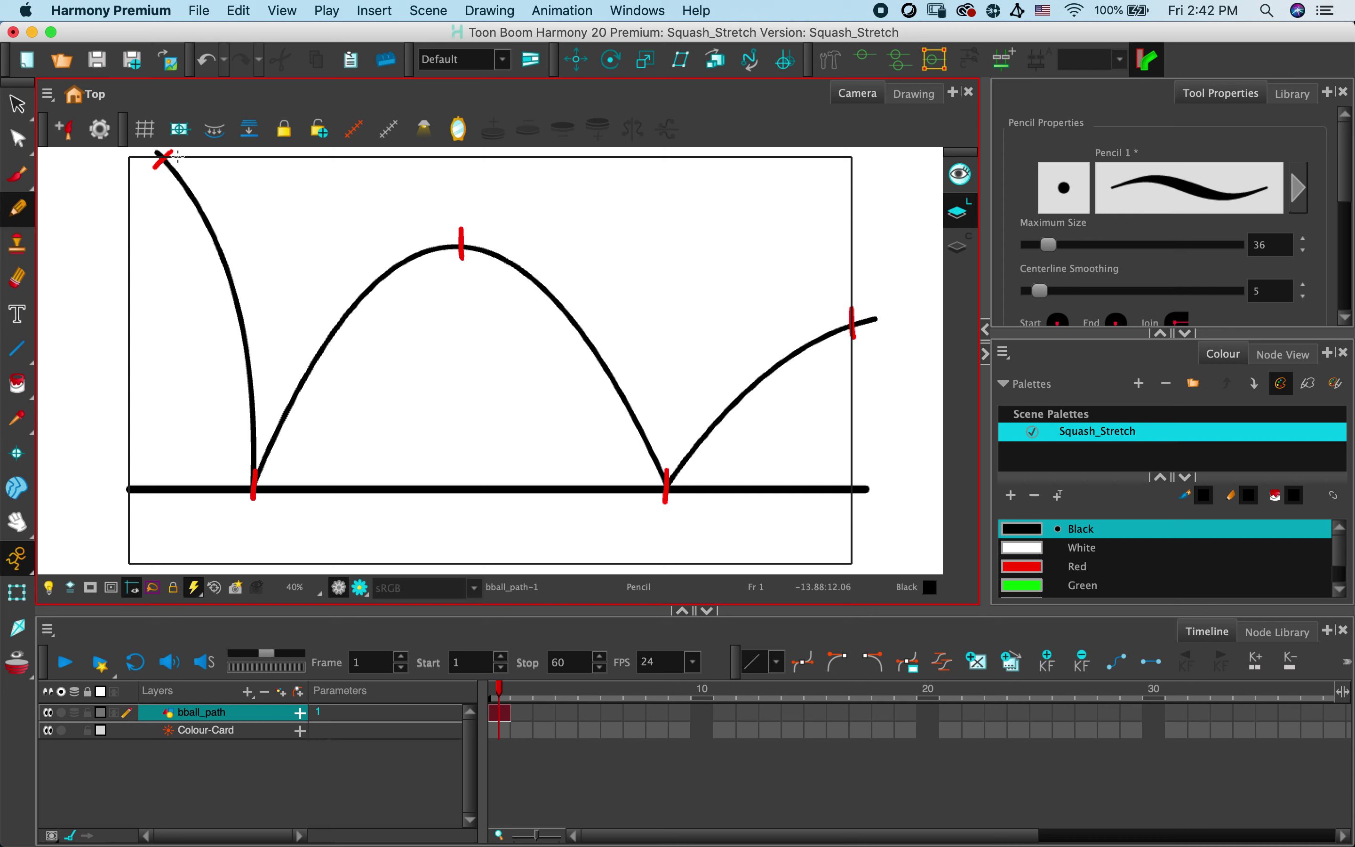
pyautogui.moveTo(173, 160)
pyautogui.mouseDown()
pyautogui.moveTo(166, 175)
pyautogui.moveTo(186, 173)
pyautogui.moveTo(173, 189)
pyautogui.moveTo(199, 194)
pyautogui.moveTo(186, 211)
pyautogui.moveTo(211, 228)
pyautogui.moveTo(201, 244)
pyautogui.mouseUp()
pyautogui.moveTo(264, 355); pyautogui.dragTo(229, 371)
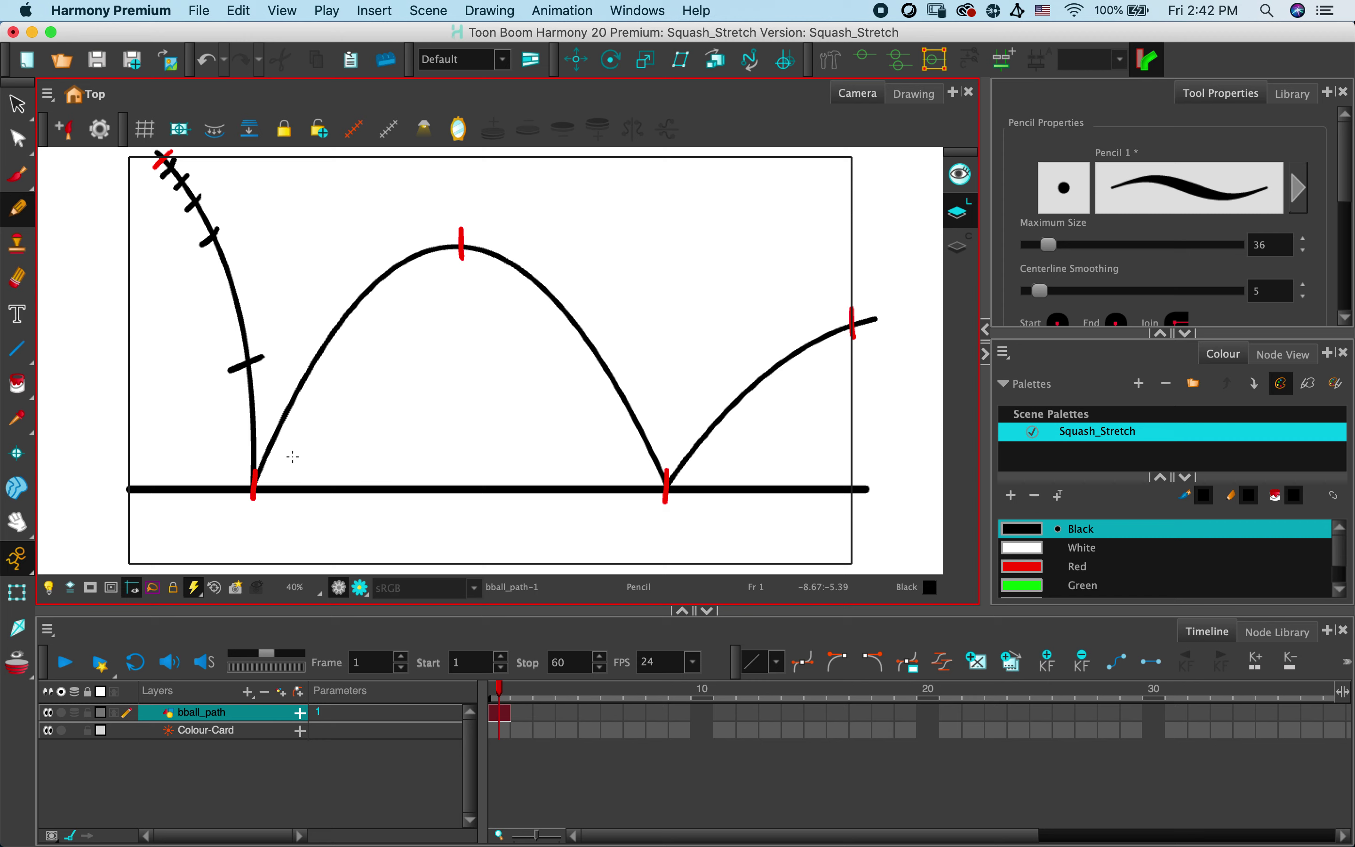
pyautogui.moveTo(259, 458)
pyautogui.mouseDown()
pyautogui.moveTo(242, 466)
pyautogui.moveTo(266, 454)
pyautogui.moveTo(282, 466)
pyautogui.mouseUp()
pyautogui.moveTo(313, 347); pyautogui.dragTo(335, 366)
pyautogui.moveTo(370, 271)
pyautogui.mouseDown()
pyautogui.moveTo(389, 291)
pyautogui.moveTo(444, 256)
pyautogui.mouseUp()
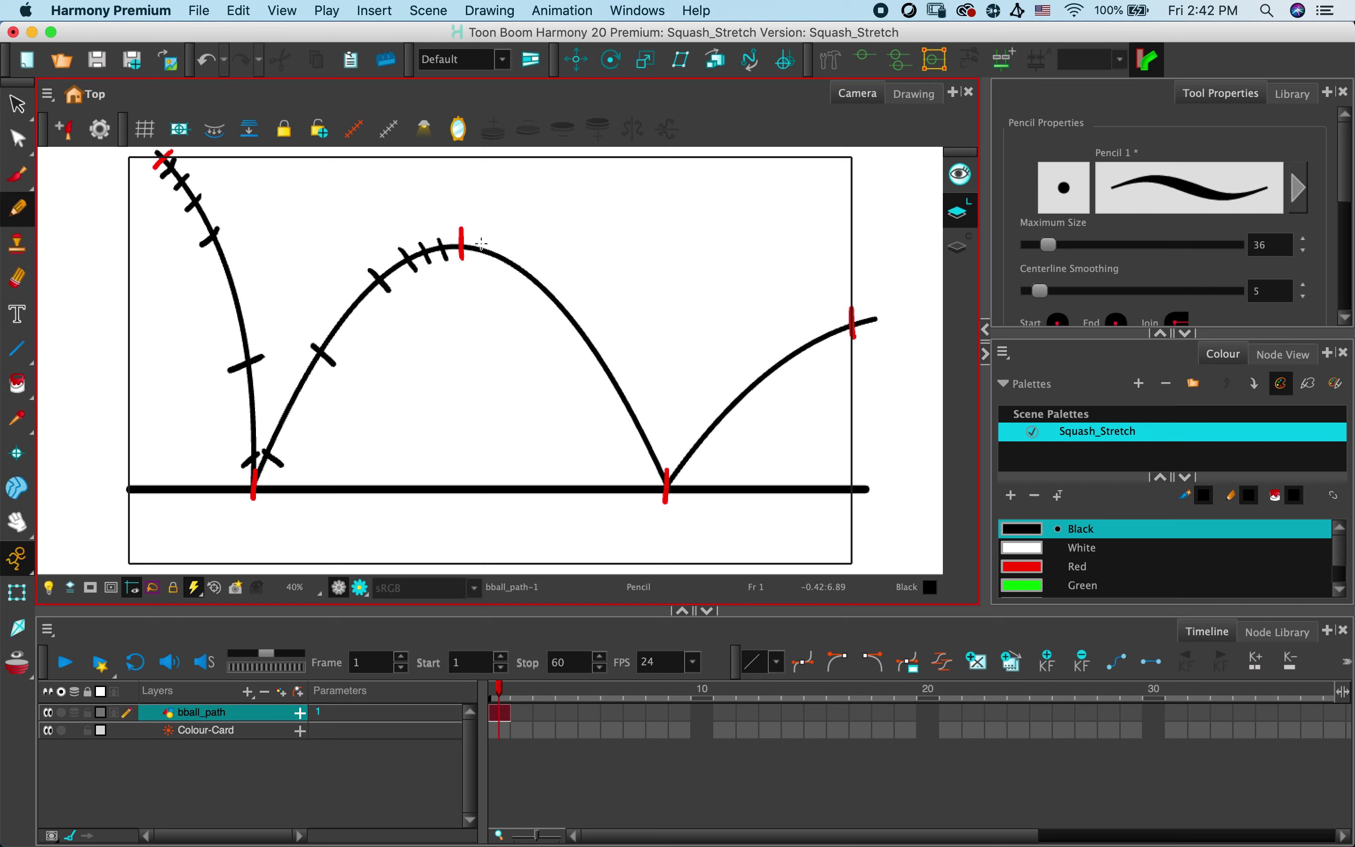
# Step: Draw black timing ticks from the middle arc's peak down to the second contact and up the last arc, closer near the high points
pyautogui.moveTo(451, 237)
pyautogui.mouseDown()
pyautogui.moveTo(456, 259)
pyautogui.moveTo(475, 245)
pyautogui.moveTo(475, 258)
pyautogui.mouseUp()
pyautogui.moveTo(490, 239)
pyautogui.mouseDown()
pyautogui.moveTo(489, 259)
pyautogui.moveTo(529, 263)
pyautogui.moveTo(519, 282)
pyautogui.moveTo(550, 291)
pyautogui.moveTo(545, 306)
pyautogui.mouseUp()
pyautogui.moveTo(621, 367); pyautogui.dragTo(596, 388)
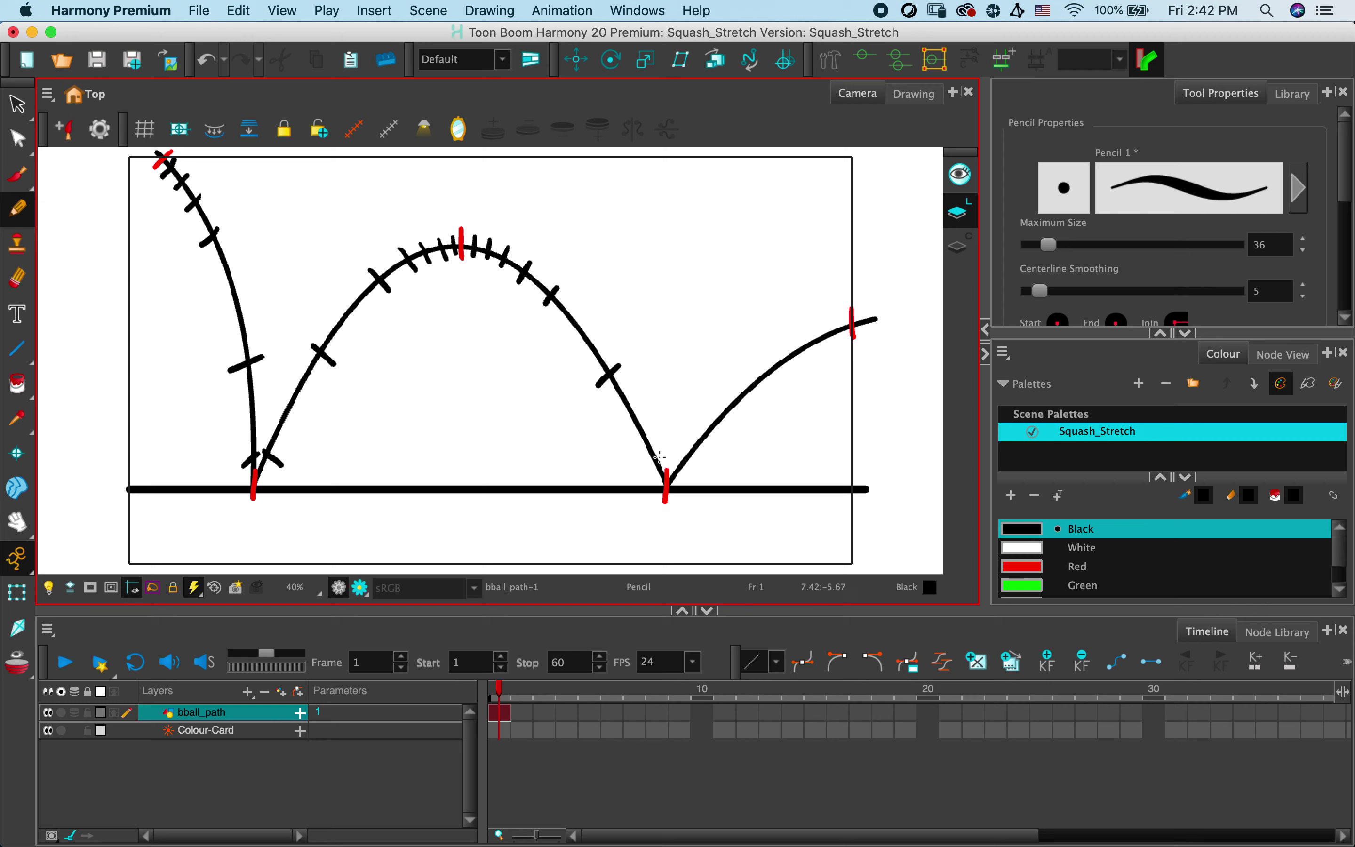
pyautogui.moveTo(659, 456)
pyautogui.mouseDown()
pyautogui.moveTo(647, 472)
pyautogui.moveTo(672, 461)
pyautogui.mouseUp()
pyautogui.moveTo(705, 415); pyautogui.dragTo(720, 437)
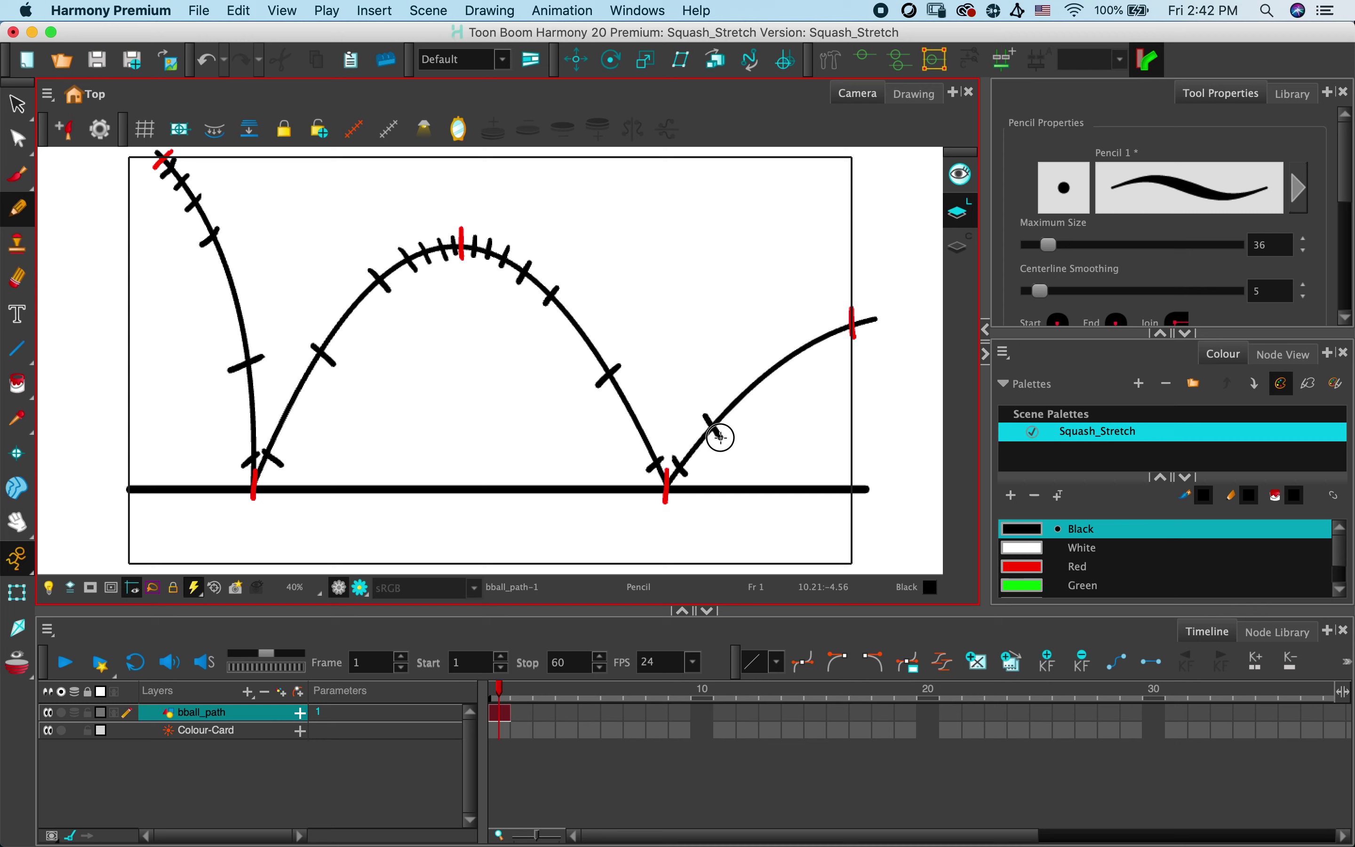
pyautogui.moveTo(755, 368); pyautogui.dragTo(766, 386)
pyautogui.moveTo(800, 338)
pyautogui.mouseDown()
pyautogui.moveTo(810, 360)
pyautogui.moveTo(842, 338)
pyautogui.mouseUp()
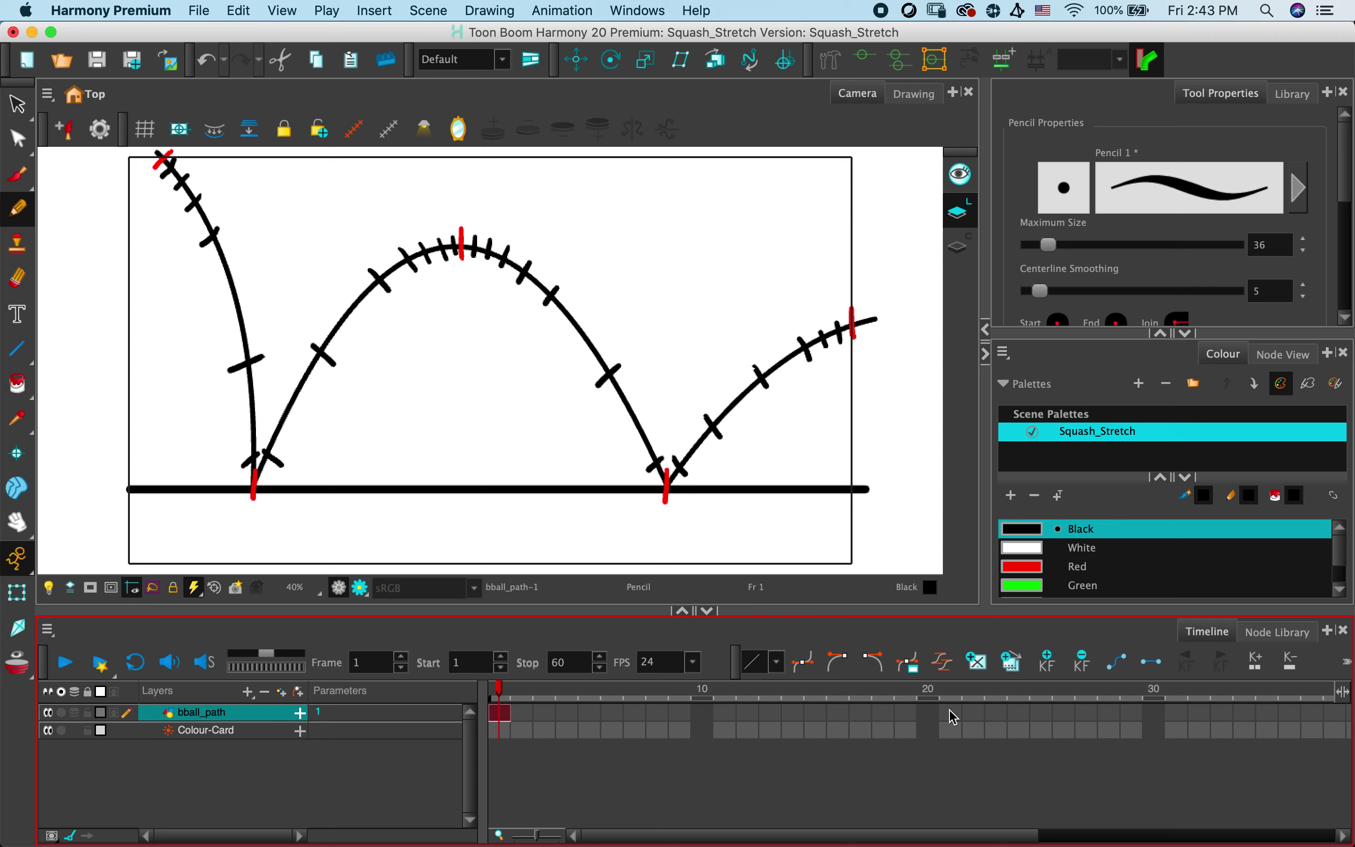
# Step: Extend the exposure of the bball_path drawing to frame 30 and return the playhead to frame 1
pyautogui.click(1154, 715)
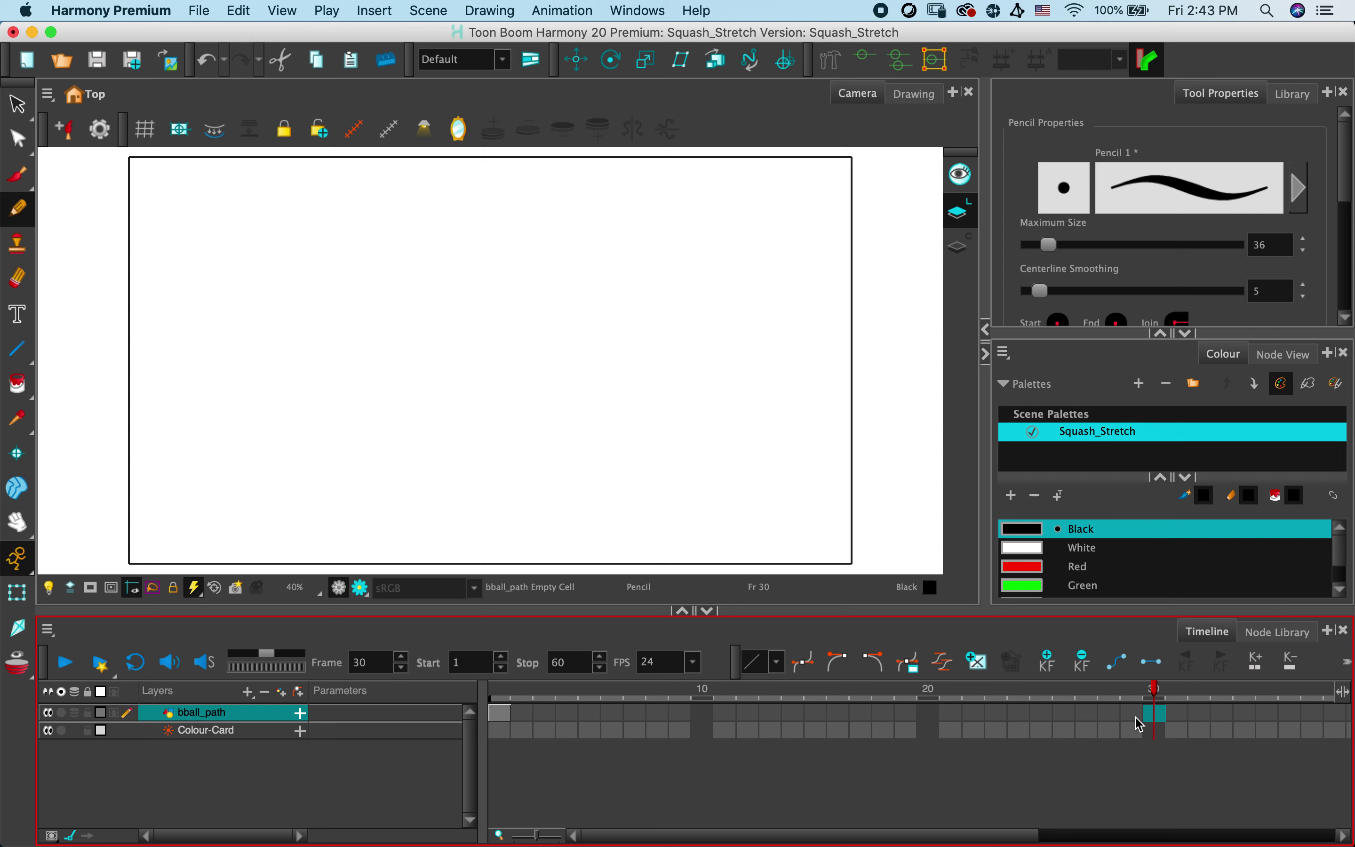
pyautogui.rightClick(1161, 720)
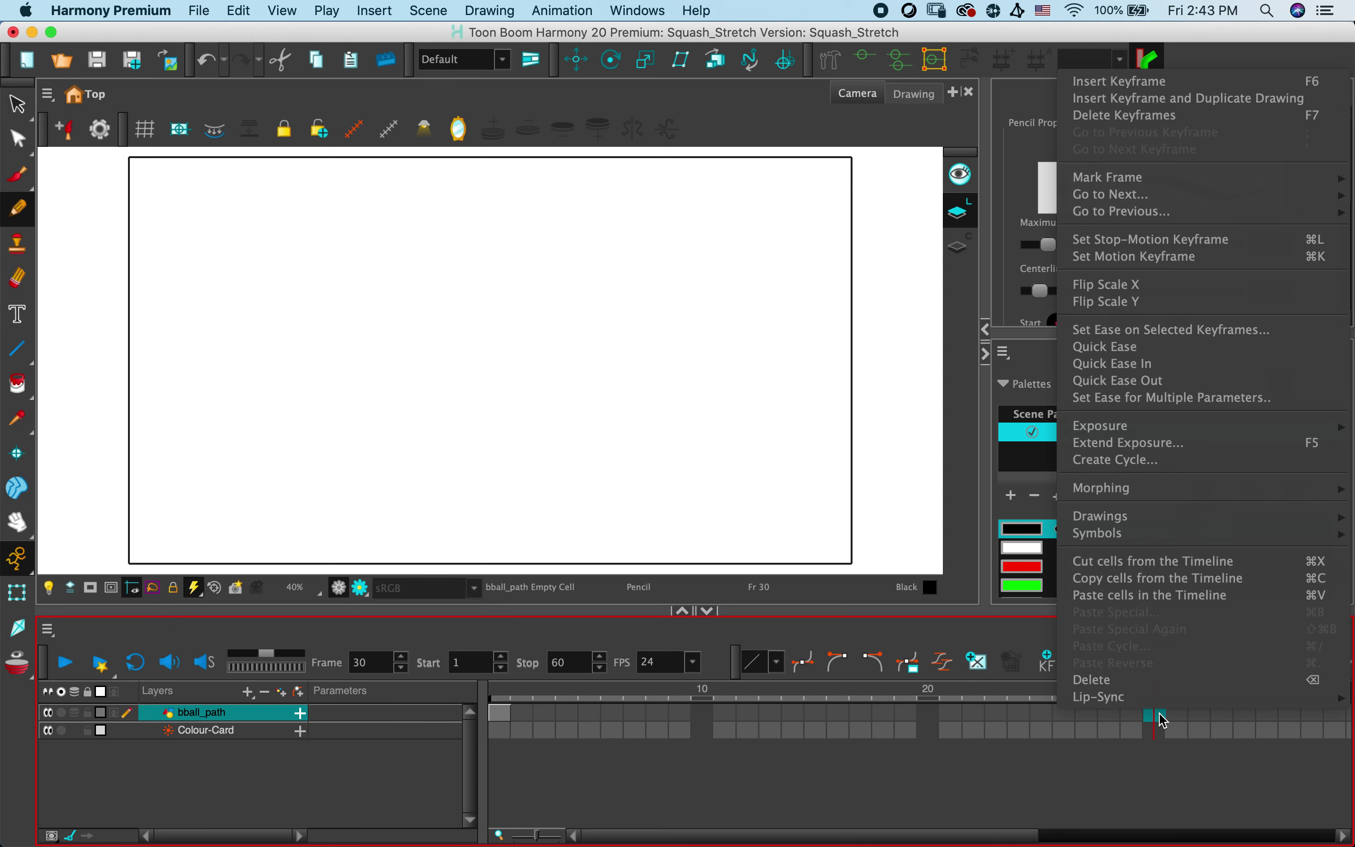
pyautogui.click(1148, 445)
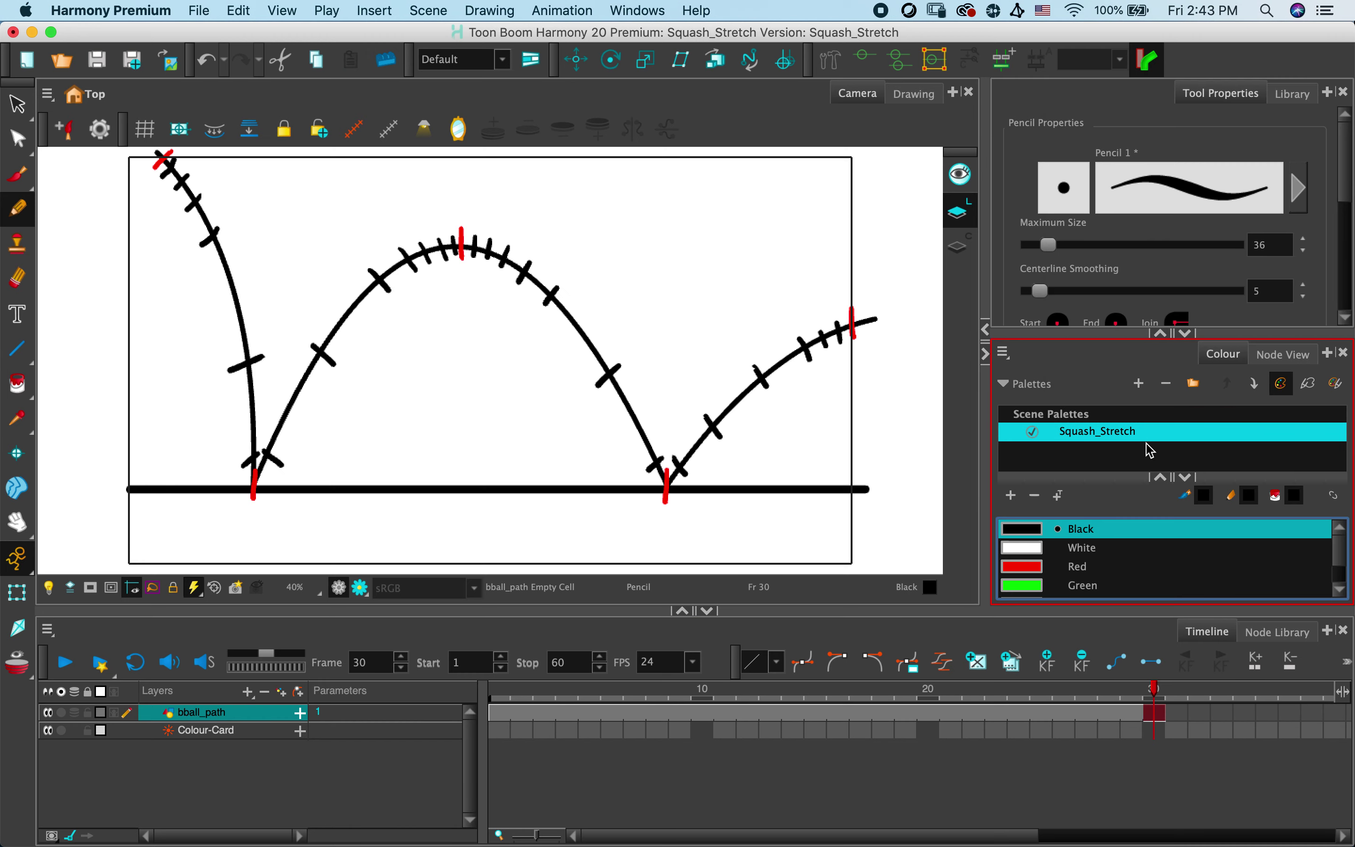
pyautogui.click(1152, 688)
pyautogui.moveTo(1152, 688); pyautogui.dragTo(493, 742)
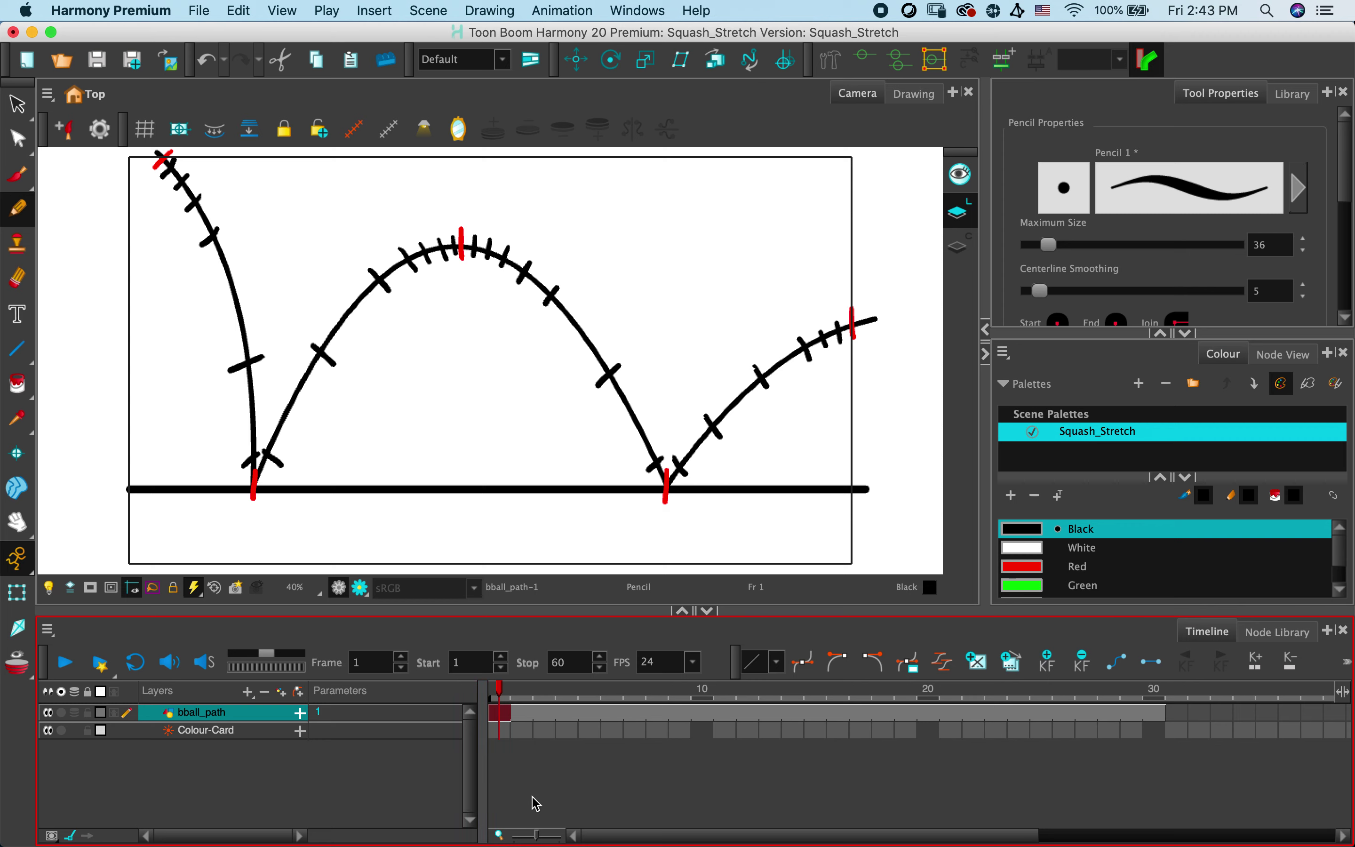